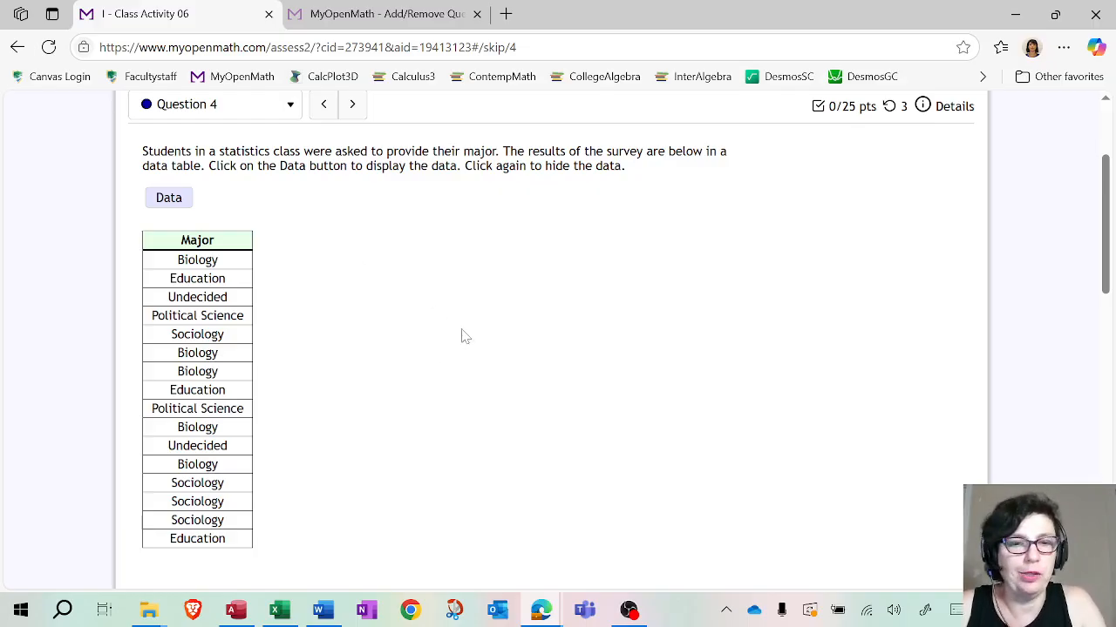
Step: Count the Biology entries in the Major data and enter 5 as Biology's frequency in part (a)
{"action": "scroll", "coordinate": [460, 338], "scroll_direction": "down", "scroll_amount": 1}
{"action": "scroll", "coordinate": [467, 322], "scroll_direction": "down", "scroll_amount": 1}
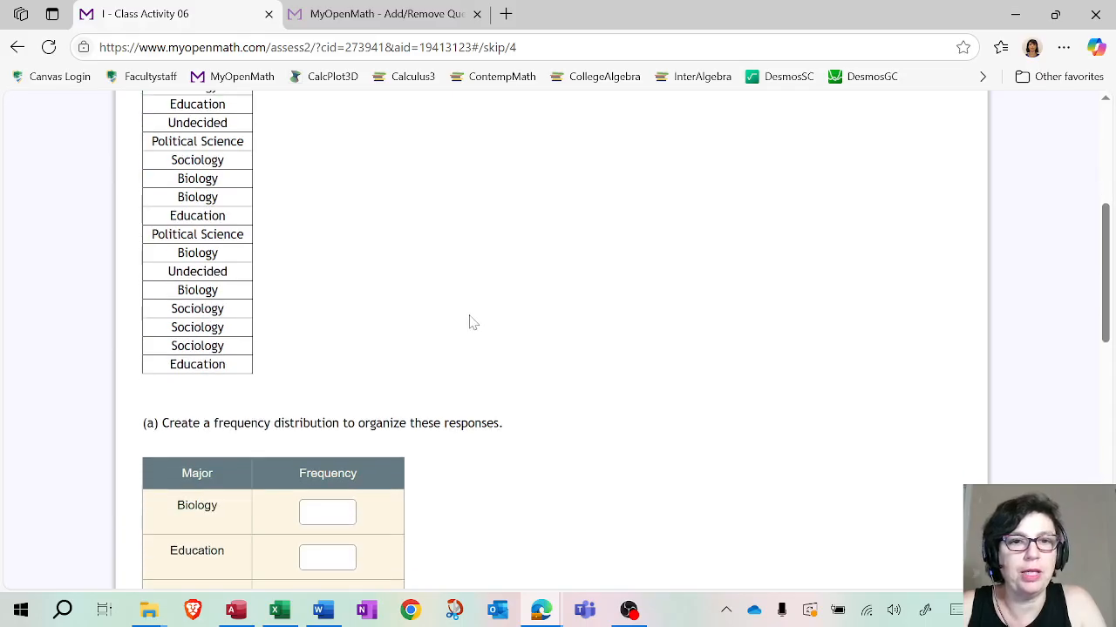
{"action": "scroll", "coordinate": [492, 342], "scroll_direction": "down", "scroll_amount": 2}
{"action": "scroll", "coordinate": [497, 342], "scroll_direction": "up", "scroll_amount": 3}
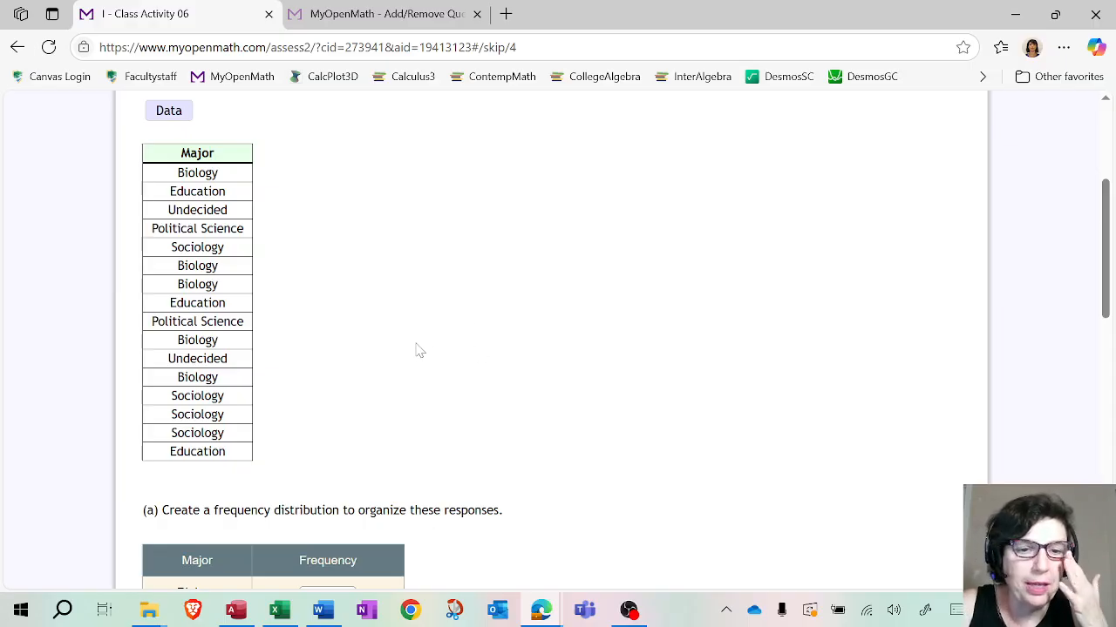
{"action": "scroll", "coordinate": [394, 313], "scroll_direction": "down", "scroll_amount": 1}
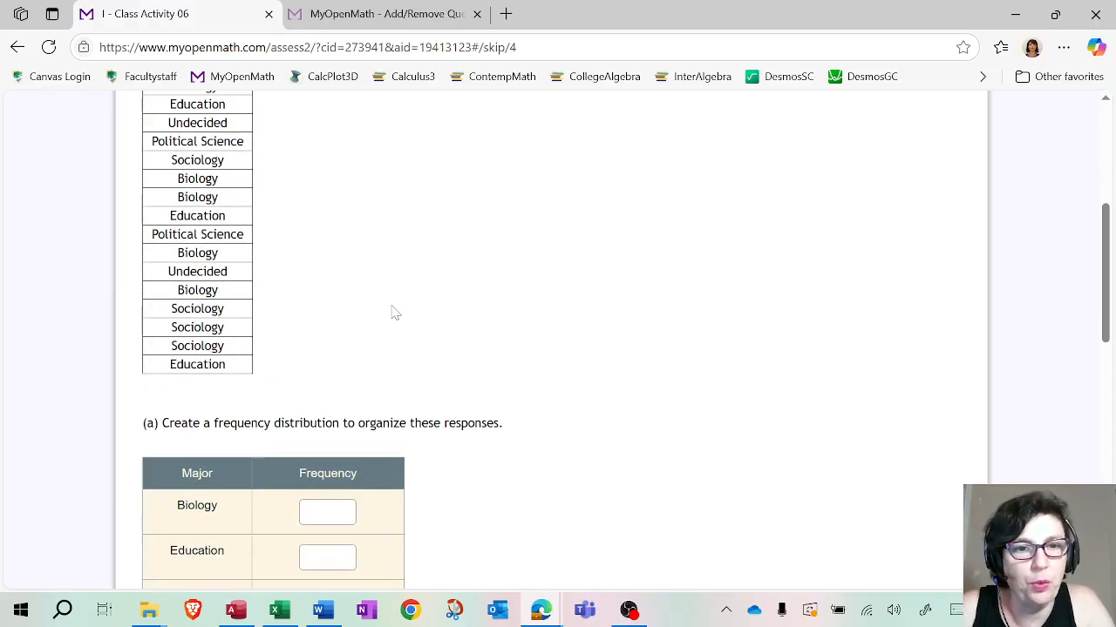
{"action": "scroll", "coordinate": [394, 313], "scroll_direction": "up", "scroll_amount": 1}
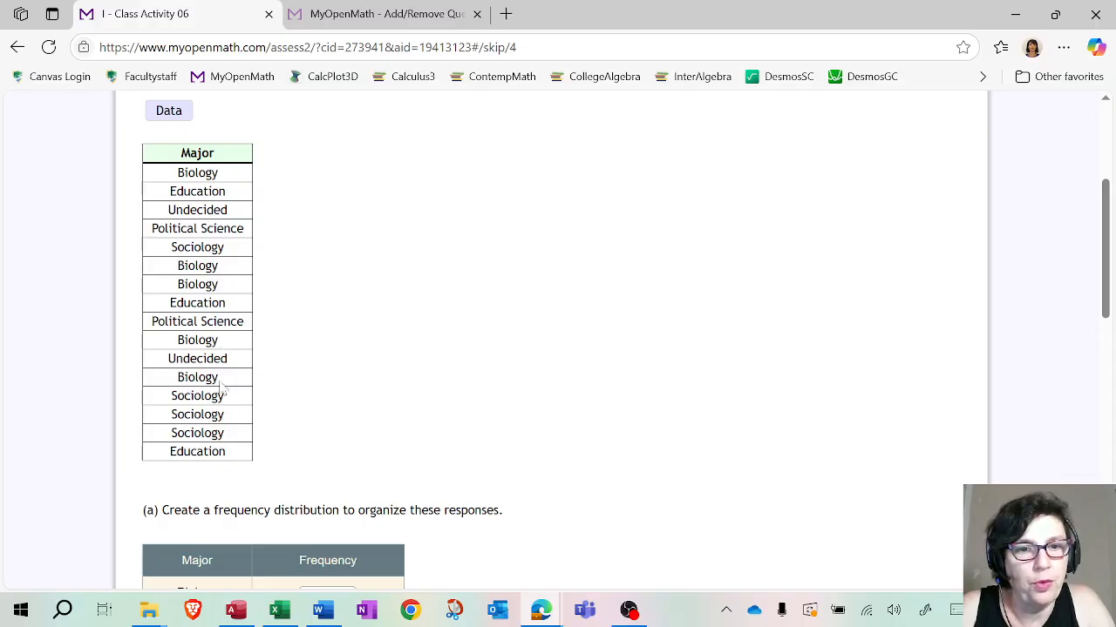
{"action": "scroll", "coordinate": [426, 433], "scroll_direction": "down", "scroll_amount": 3}
{"action": "left_click", "coordinate": [328, 338]}
{"action": "type", "text": "5"}
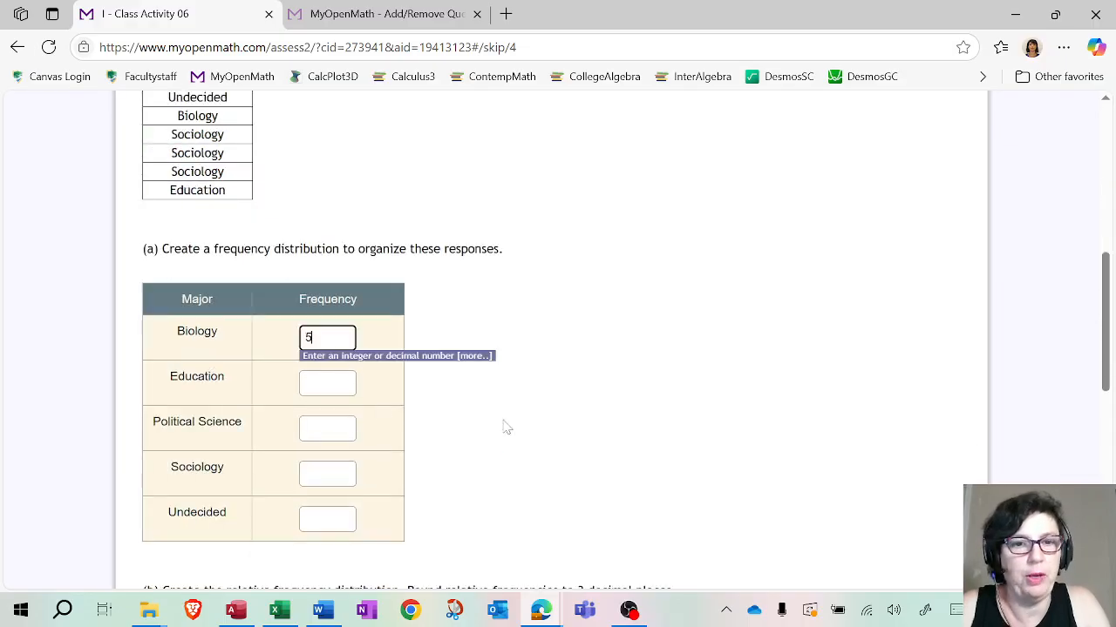
Step: Count the Education entries in the Major data and enter 3 as Education's frequency
{"action": "scroll", "coordinate": [512, 422], "scroll_direction": "up", "scroll_amount": 1}
{"action": "scroll", "coordinate": [513, 422], "scroll_direction": "up", "scroll_amount": 1}
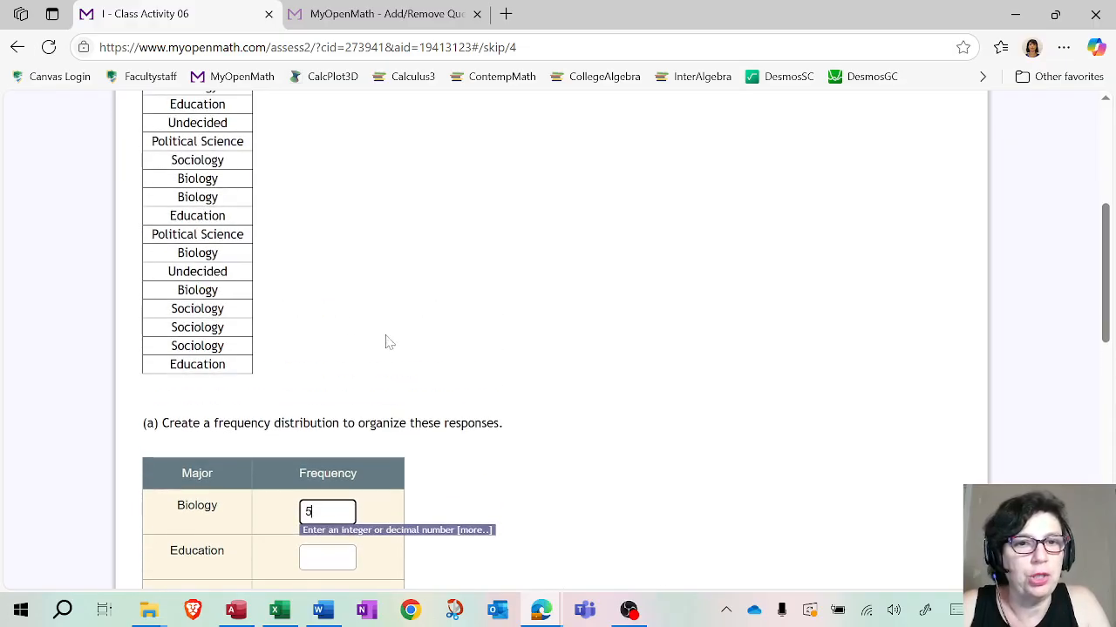
{"action": "scroll", "coordinate": [323, 319], "scroll_direction": "up", "scroll_amount": 1}
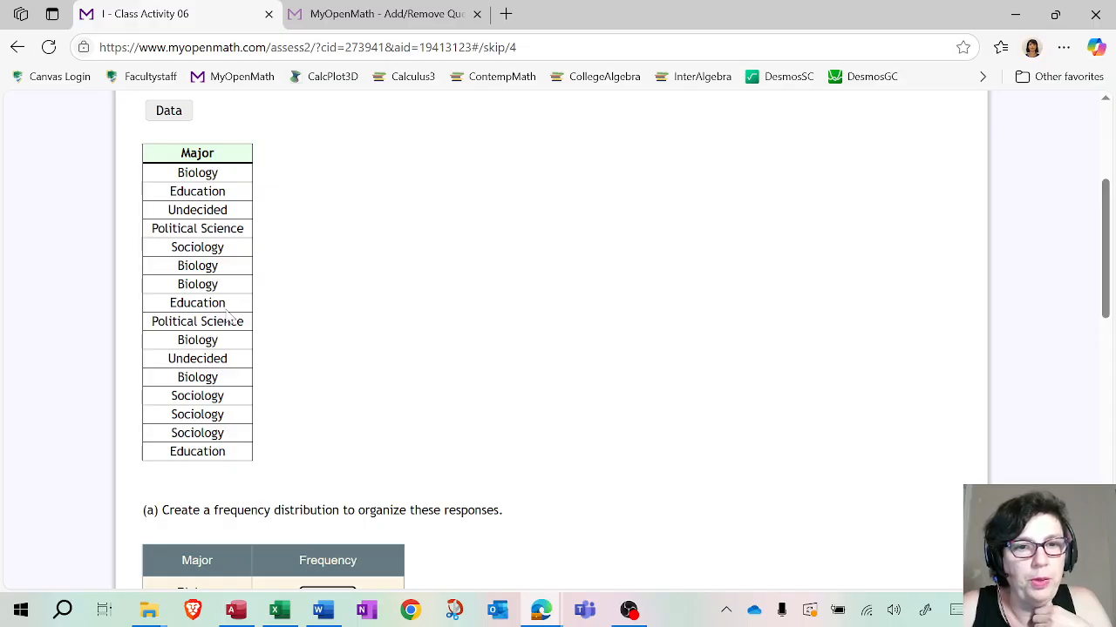
{"action": "scroll", "coordinate": [676, 308], "scroll_direction": "down", "scroll_amount": 3}
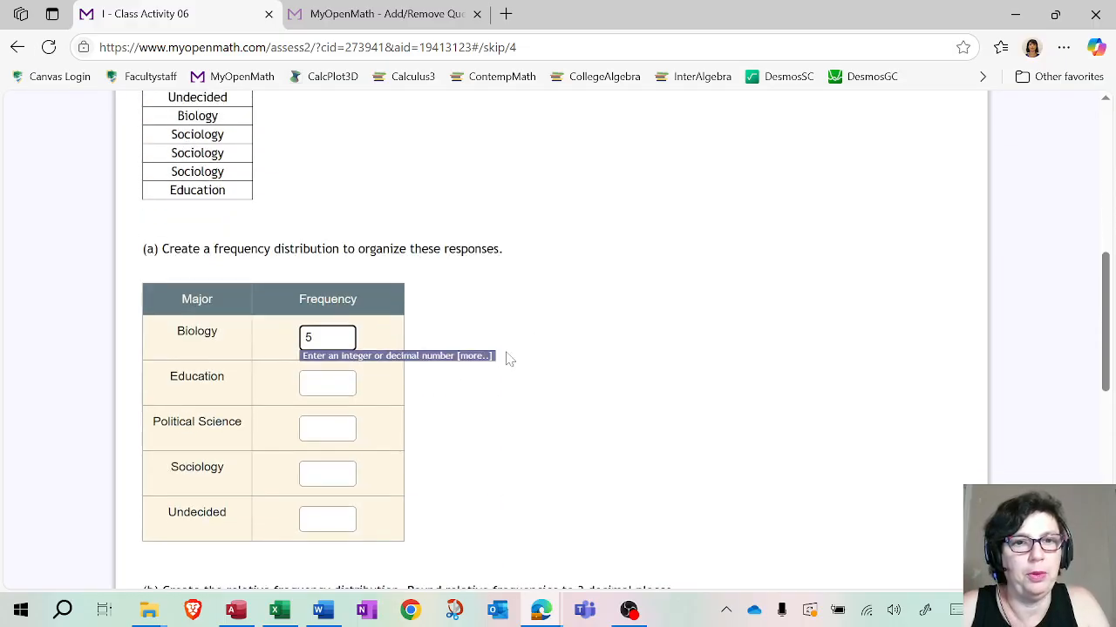
{"action": "scroll", "coordinate": [508, 358], "scroll_direction": "up", "scroll_amount": 4}
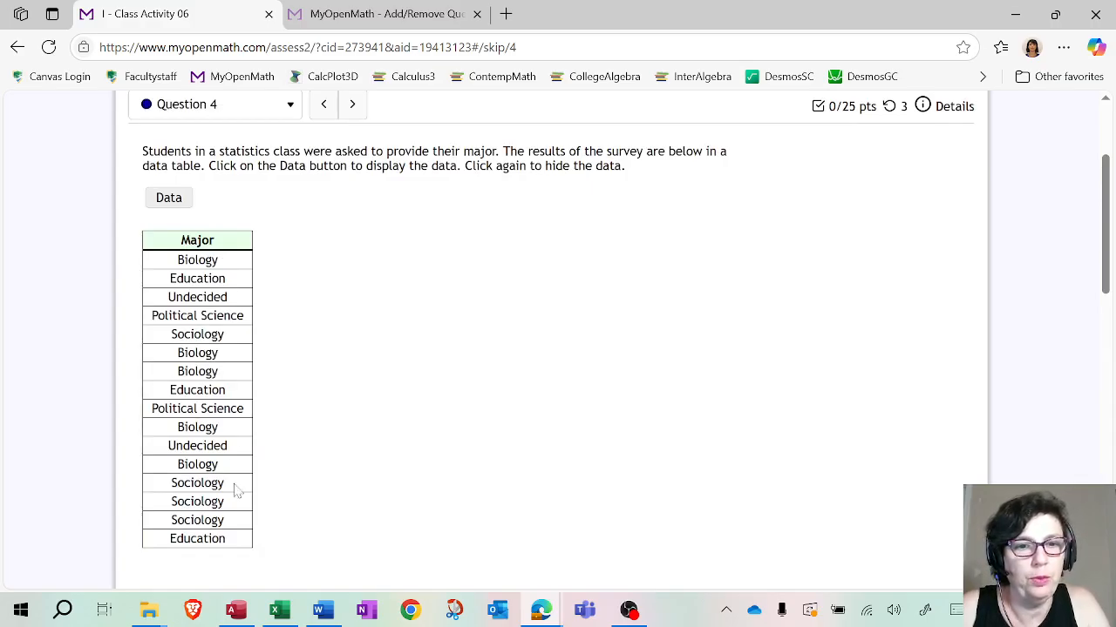
{"action": "type", "text": "5"}
{"action": "key", "text": "Tab"}
{"action": "type", "text": "3"}
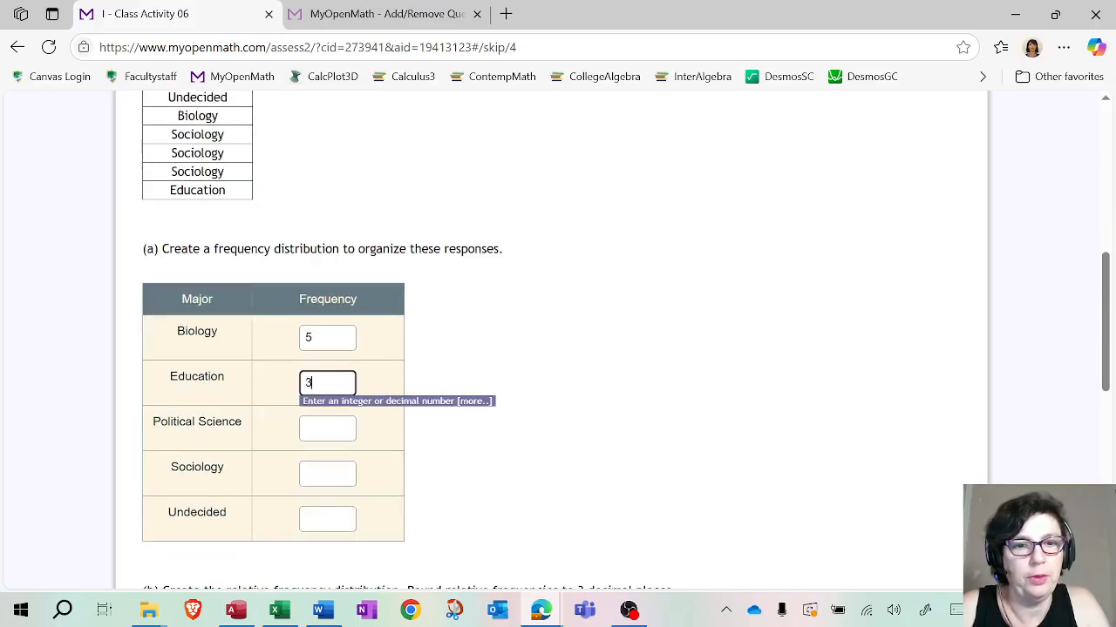
Step: Count the Political Science entries in the data and enter 2 as that major's frequency
{"action": "scroll", "coordinate": [413, 360], "scroll_direction": "up", "scroll_amount": 2}
{"action": "scroll", "coordinate": [265, 234], "scroll_direction": "up", "scroll_amount": 1}
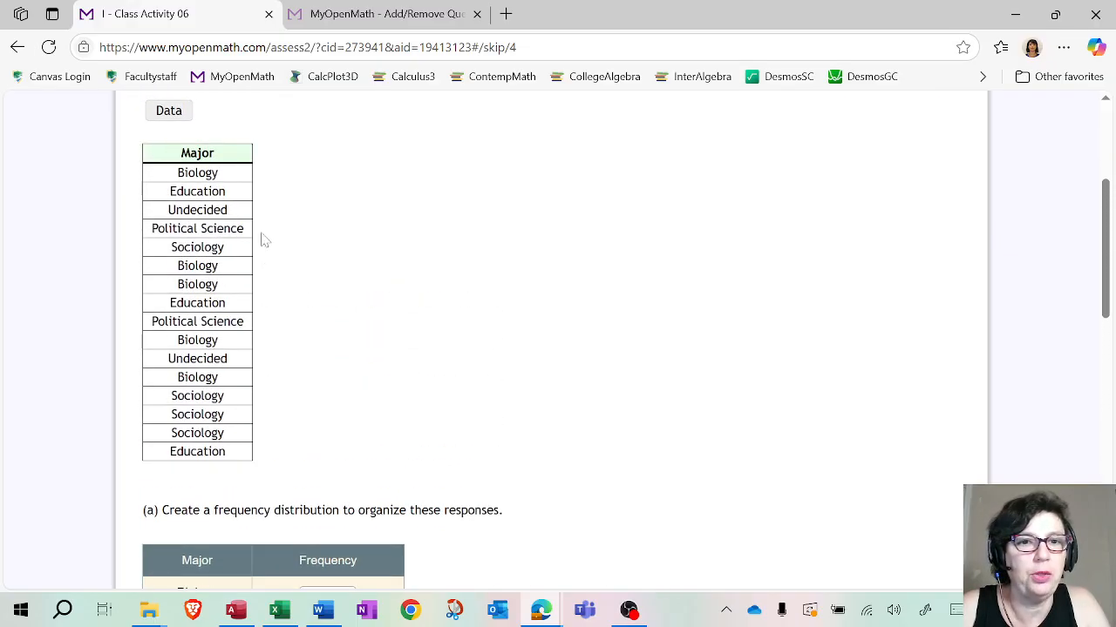
{"action": "scroll", "coordinate": [276, 279], "scroll_direction": "down", "scroll_amount": 2}
{"action": "key", "text": "Tab"}
{"action": "type", "text": "2"}
Step: Count the Sociology entries in the data and enter 4 as that major's frequency
{"action": "scroll", "coordinate": [400, 370], "scroll_direction": "up", "scroll_amount": 2}
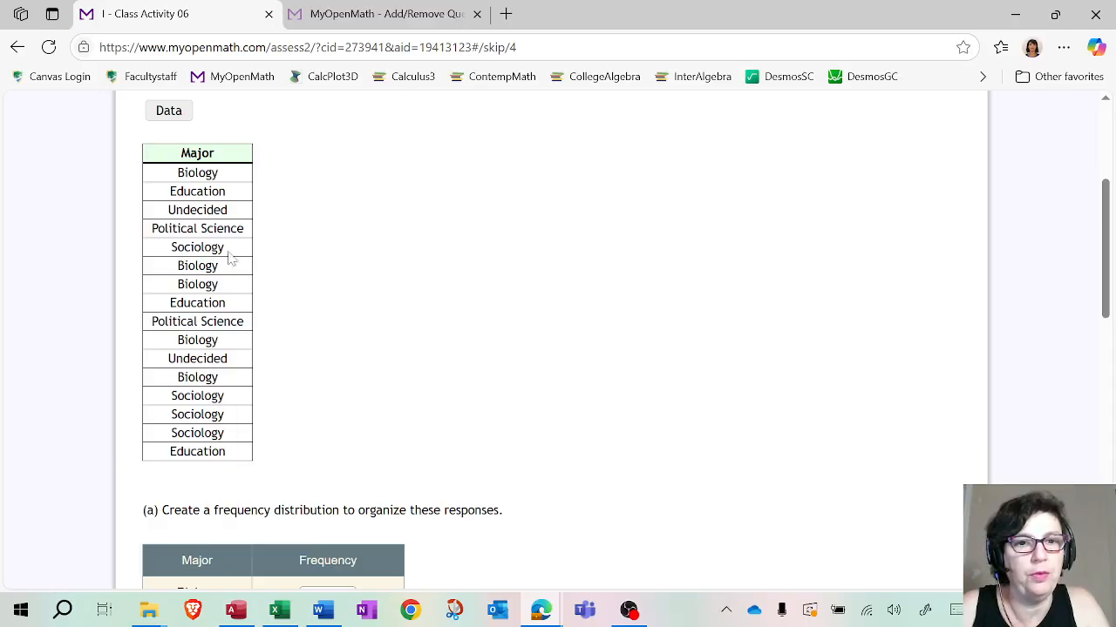
{"action": "scroll", "coordinate": [537, 392], "scroll_direction": "down", "scroll_amount": 2}
{"action": "key", "text": "Tab"}
{"action": "type", "text": "4"}
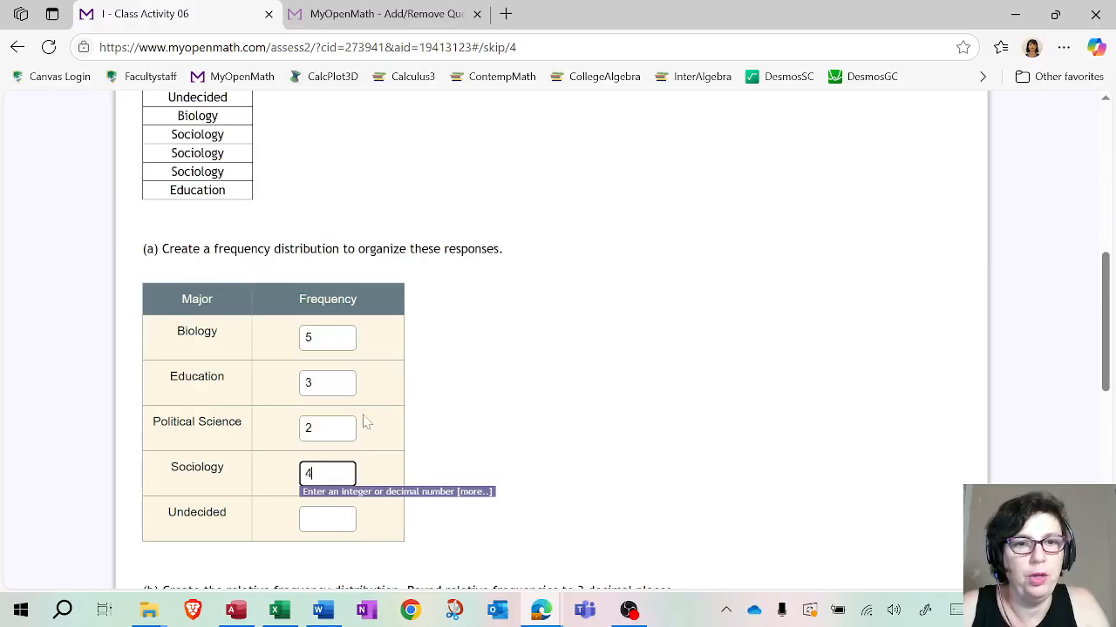
Step: Count the Undecided entries in the data and enter 2 as their frequency
{"action": "scroll", "coordinate": [362, 409], "scroll_direction": "up", "scroll_amount": 2}
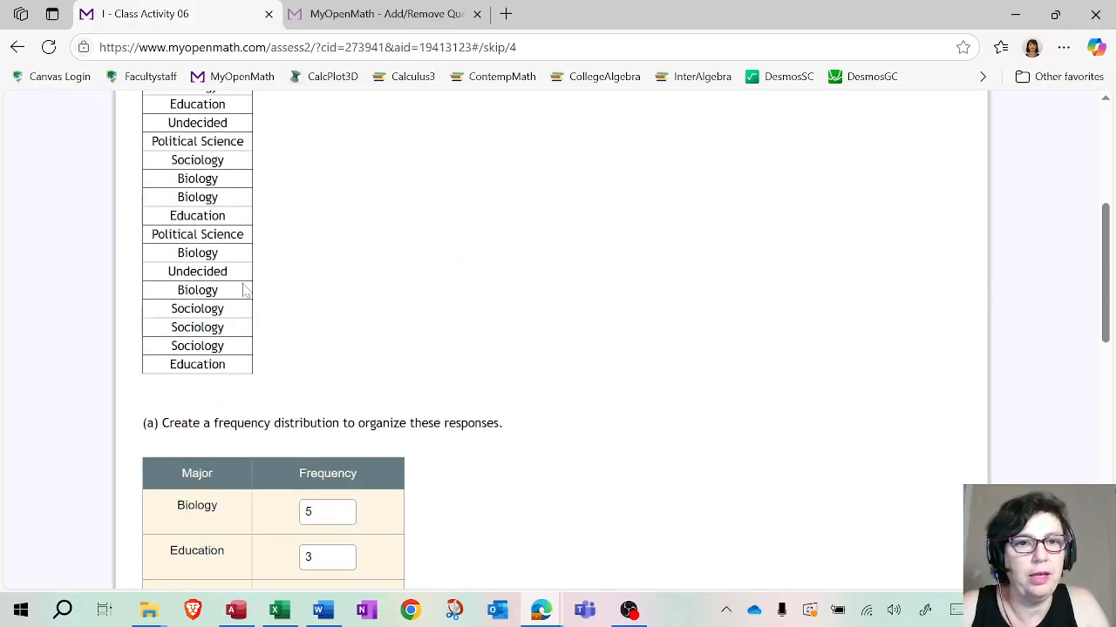
{"action": "scroll", "coordinate": [233, 275], "scroll_direction": "up", "scroll_amount": 1}
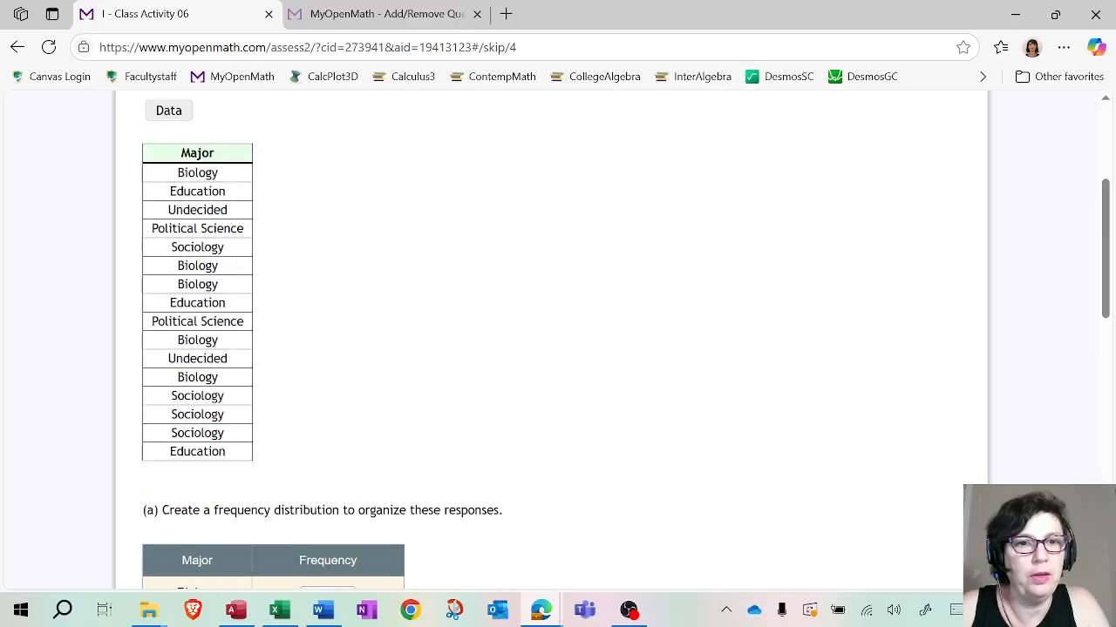
{"action": "scroll", "coordinate": [435, 354], "scroll_direction": "down", "scroll_amount": 4}
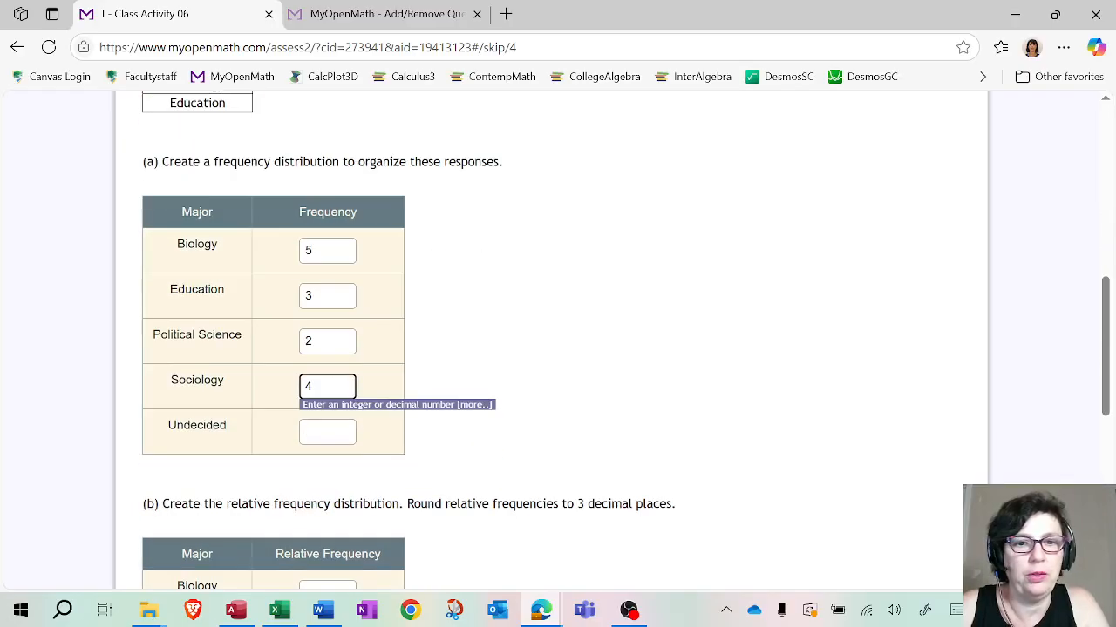
{"action": "key", "text": "Tab"}
{"action": "type", "text": "2"}
Step: Submit the question with the part (a) frequencies filled in and go to the relative frequency table of part (b)
{"action": "scroll", "coordinate": [442, 473], "scroll_direction": "down", "scroll_amount": 6}
{"action": "scroll", "coordinate": [224, 515], "scroll_direction": "down", "scroll_amount": 1}
{"action": "left_click", "coordinate": [224, 515]}
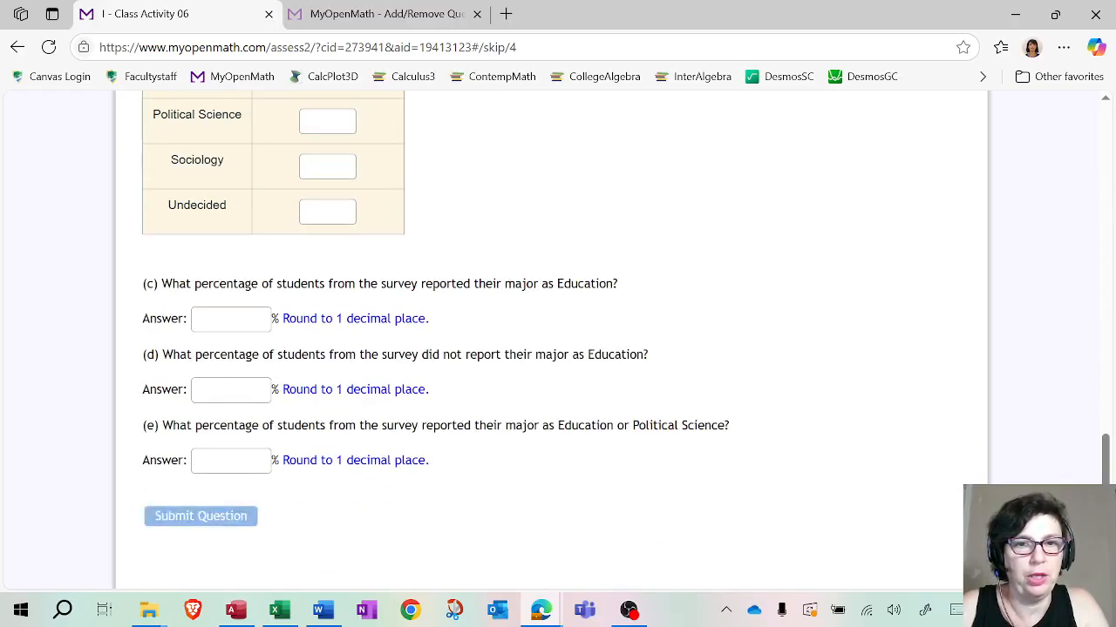
{"action": "scroll", "coordinate": [424, 416], "scroll_direction": "down", "scroll_amount": 2}
{"action": "scroll", "coordinate": [547, 366], "scroll_direction": "down", "scroll_amount": 3}
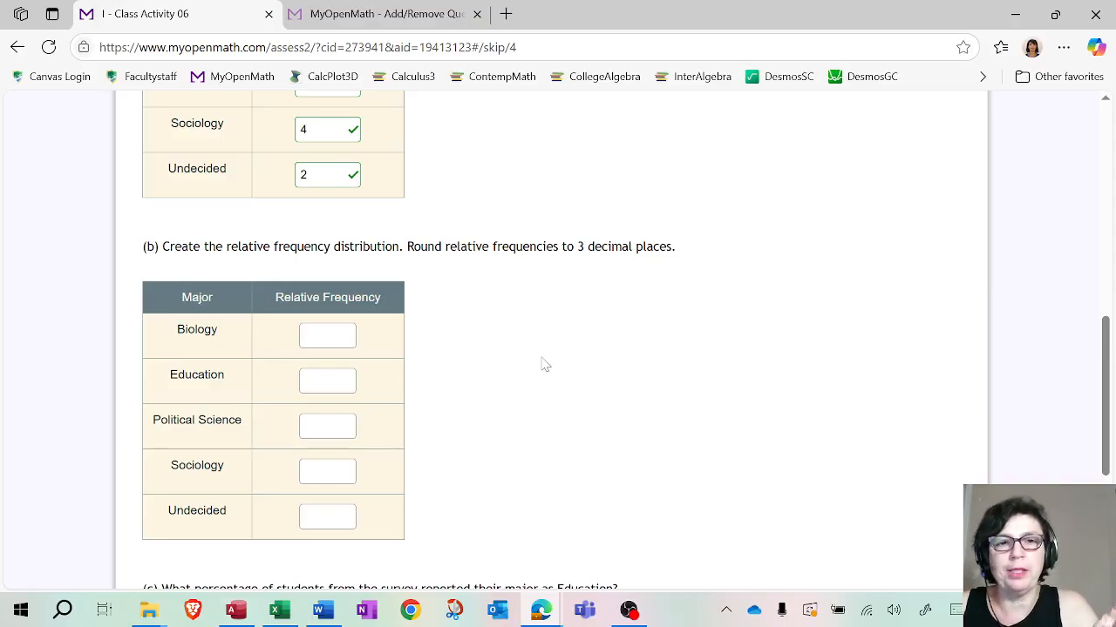
Step: Open the Desmos Graphing Calculator resource within the assessment page, enlarge its window and place it beside the frequency table
{"action": "scroll", "coordinate": [491, 289], "scroll_direction": "up", "scroll_amount": 2}
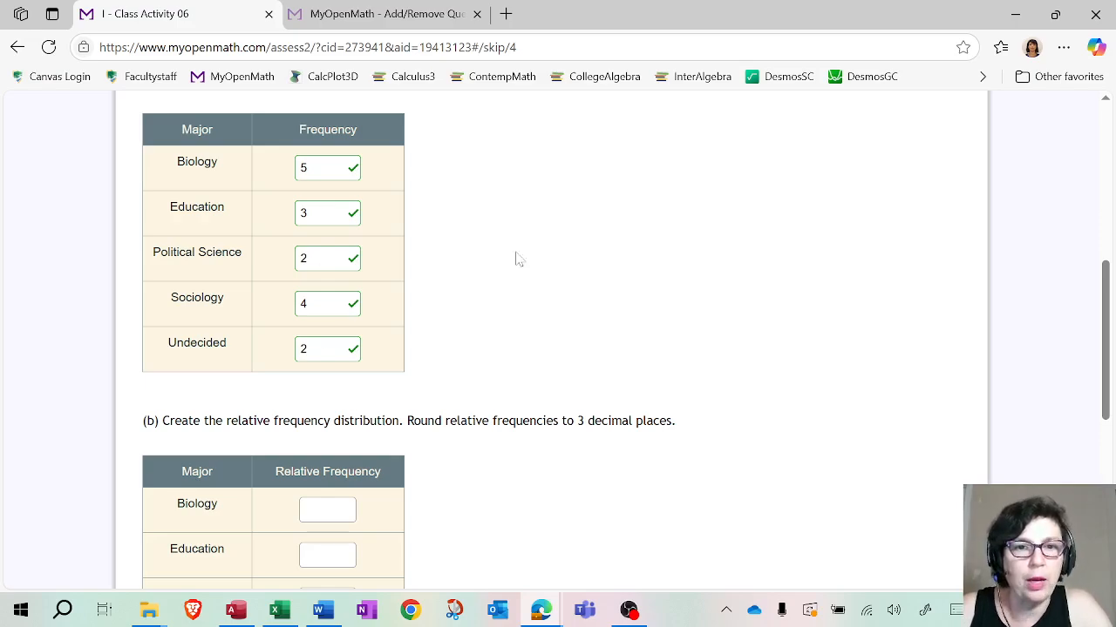
{"action": "scroll", "coordinate": [792, 241], "scroll_direction": "up", "scroll_amount": 5}
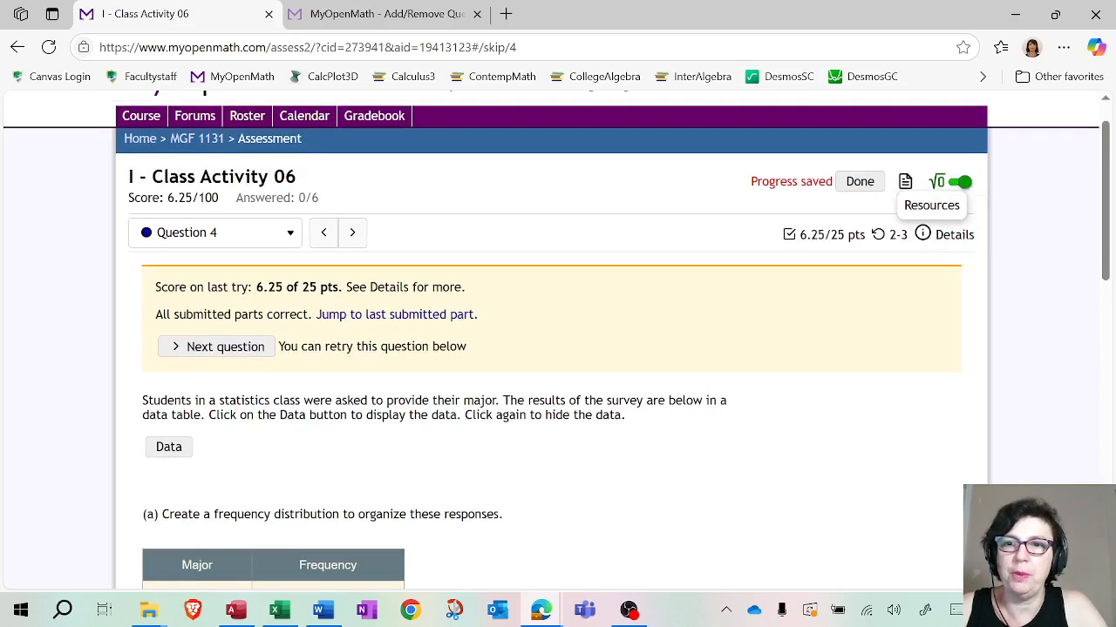
{"action": "left_click", "coordinate": [906, 184]}
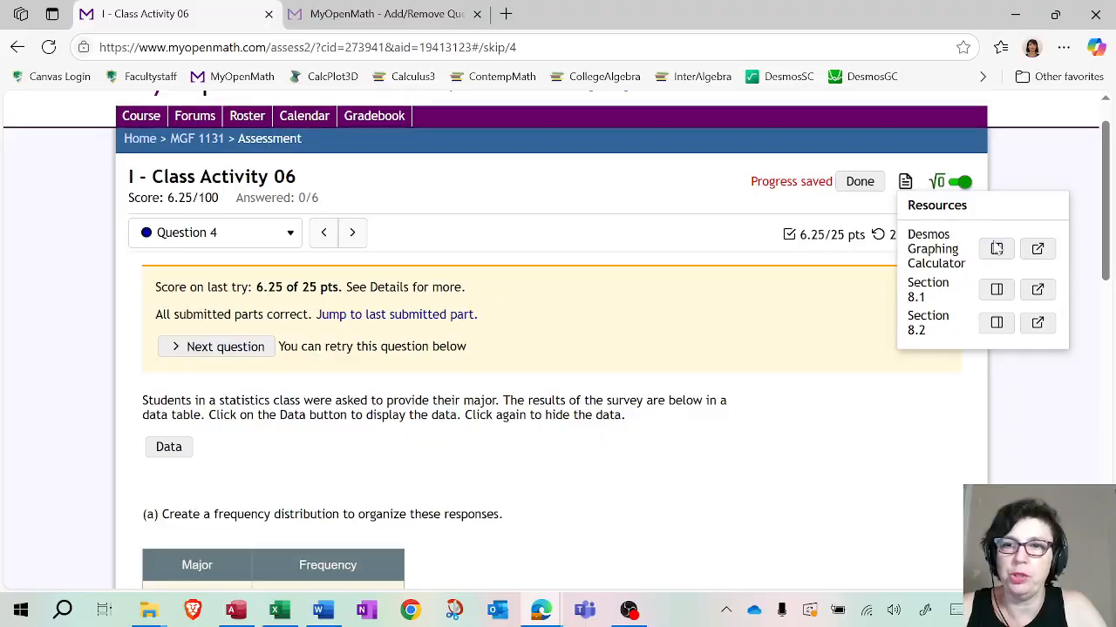
{"action": "left_click", "coordinate": [996, 248]}
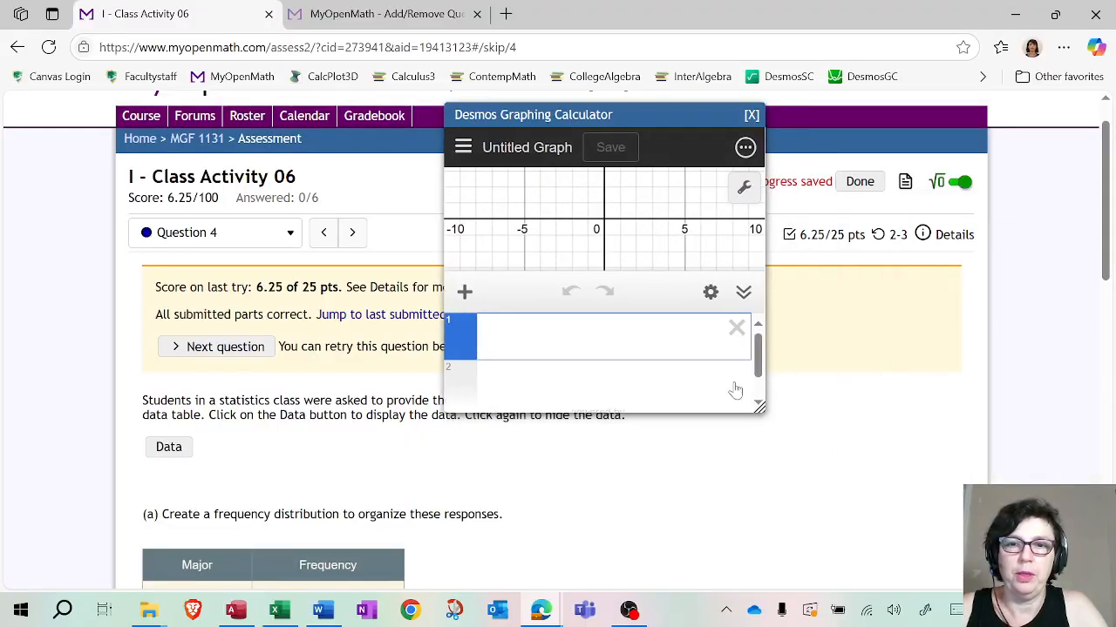
{"action": "left_click_drag", "start_coordinate": [759, 406], "coordinate": [1001, 543]}
{"action": "left_click_drag", "start_coordinate": [610, 115], "coordinate": [745, 138]}
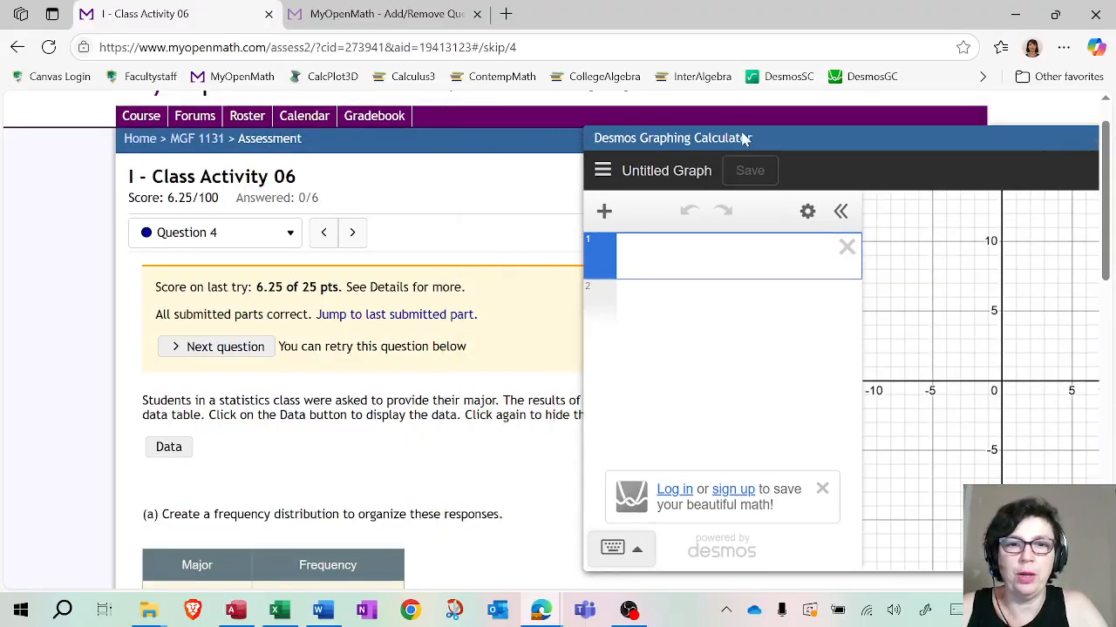
Step: Add up the five frequencies in the calculator as 5+3+2+4+2
{"action": "scroll", "coordinate": [386, 257], "scroll_direction": "down", "scroll_amount": 5}
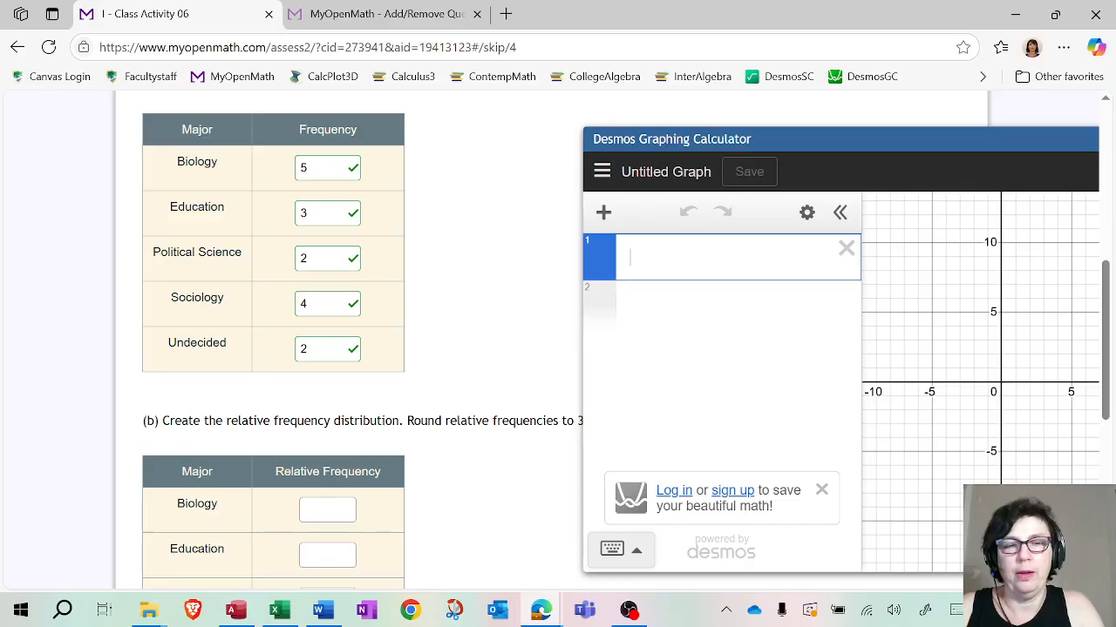
{"action": "type", "text": "5+3"}
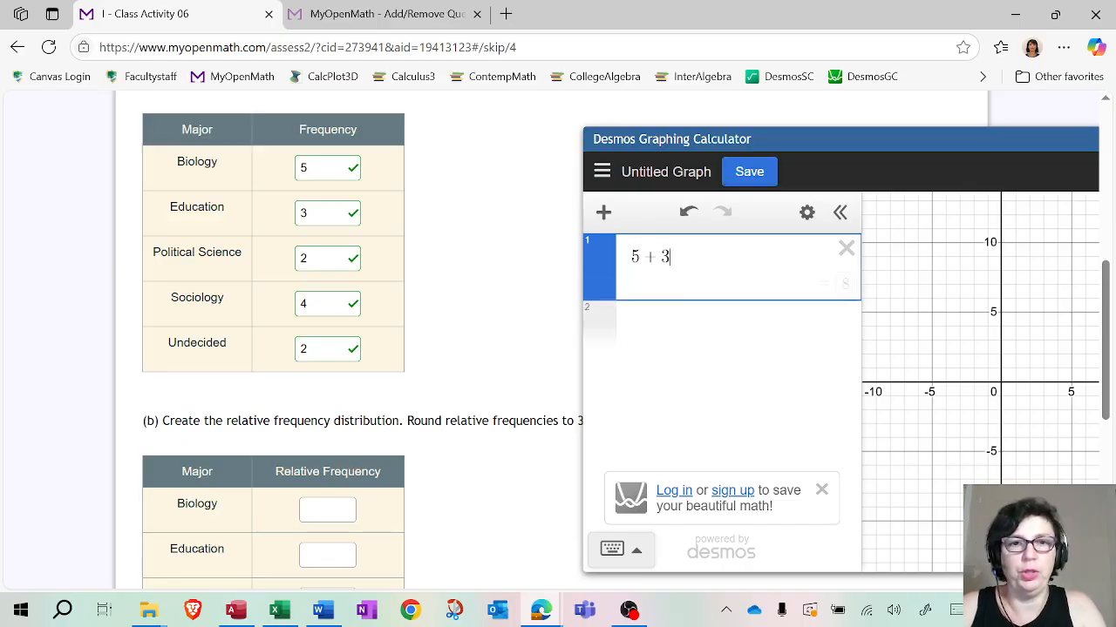
{"action": "type", "text": "+2+4+2"}
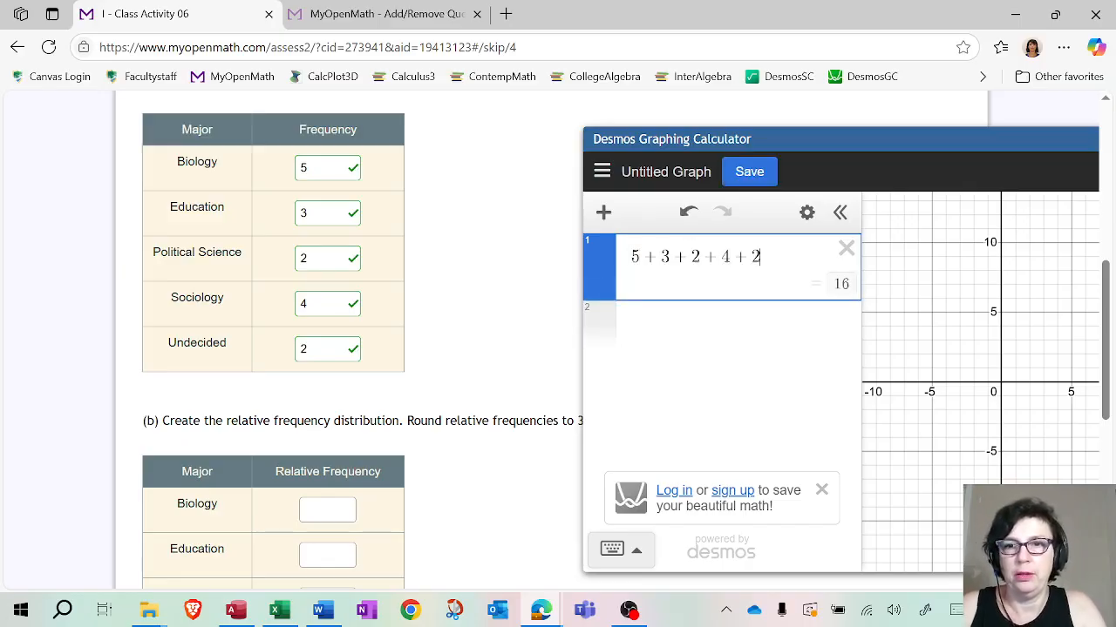
{"action": "key", "text": "Return"}
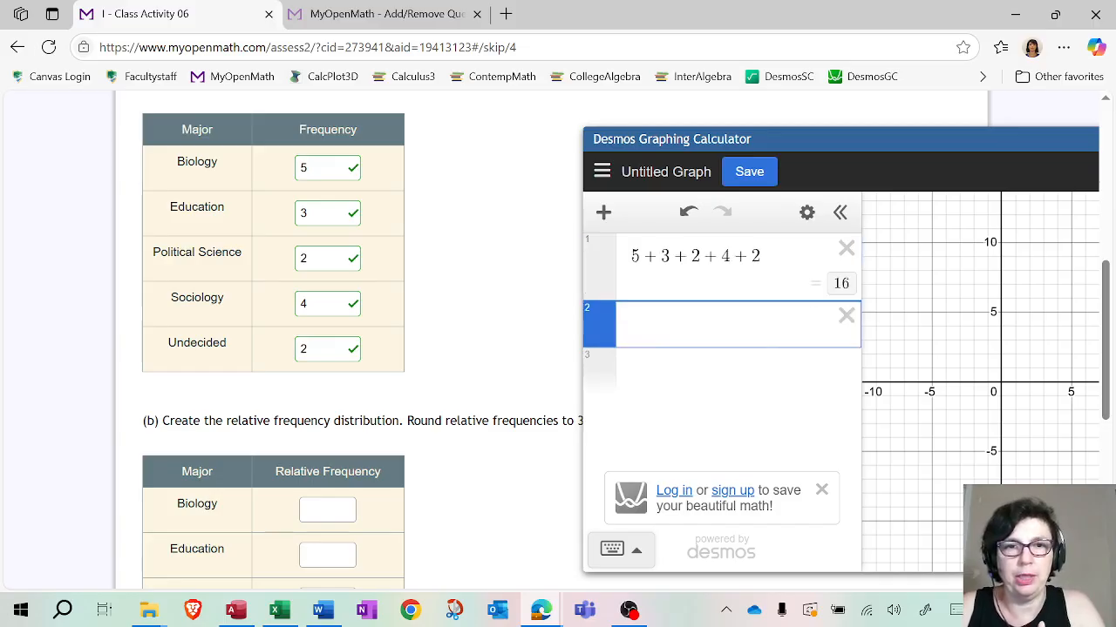
Step: Calculate the relative frequencies of Biology and Education as 5/16 and 3/16 on separate calculator lines
{"action": "type", "text": "5/16"}
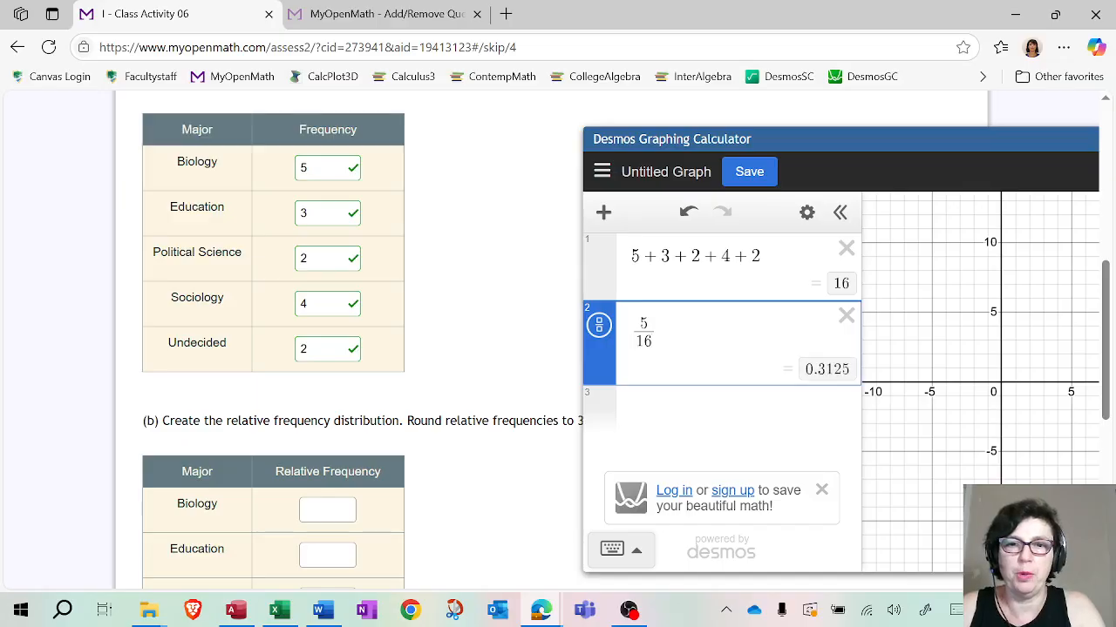
{"action": "key", "text": "Return"}
{"action": "type", "text": "3/16"}
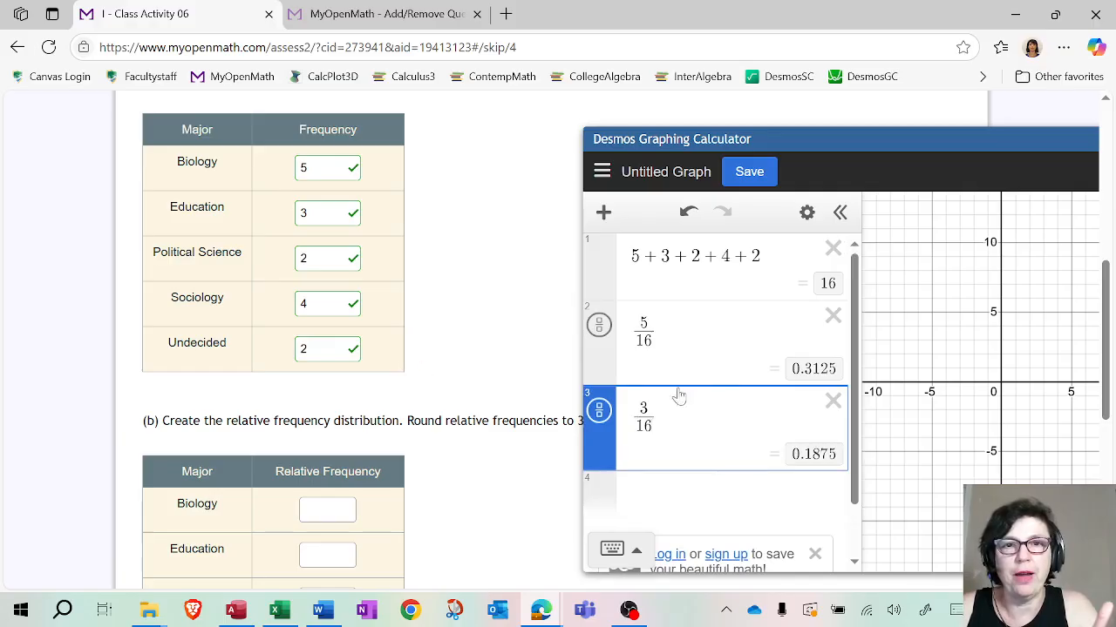
Step: Delete all three expressions from the calculator: the sum and both fractions
{"action": "left_click", "coordinate": [833, 402]}
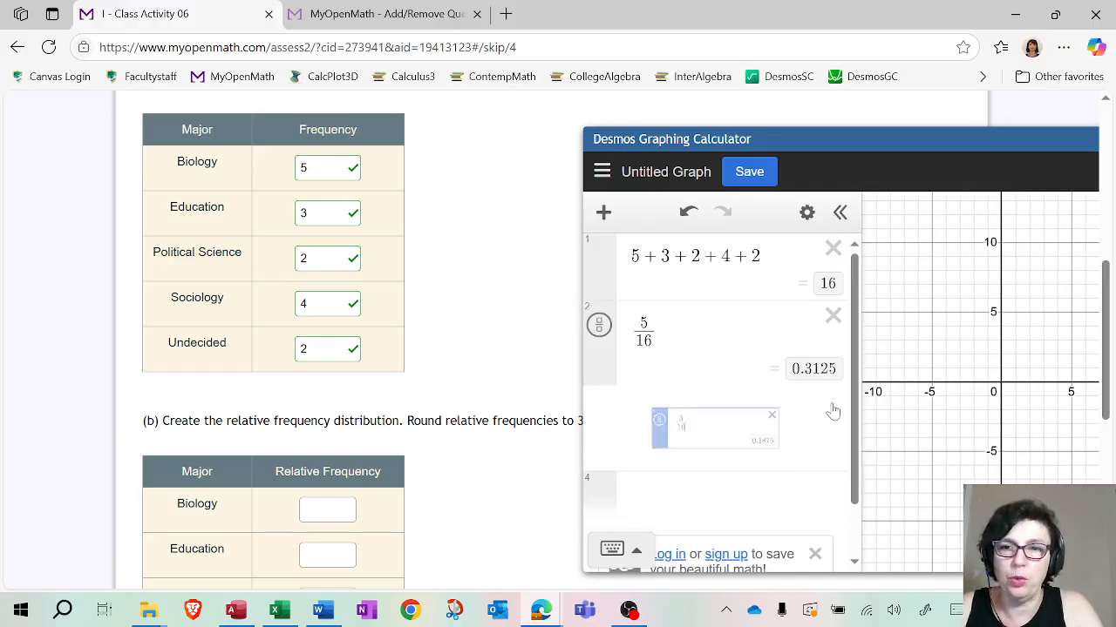
{"action": "left_click", "coordinate": [833, 316]}
{"action": "left_click", "coordinate": [833, 248]}
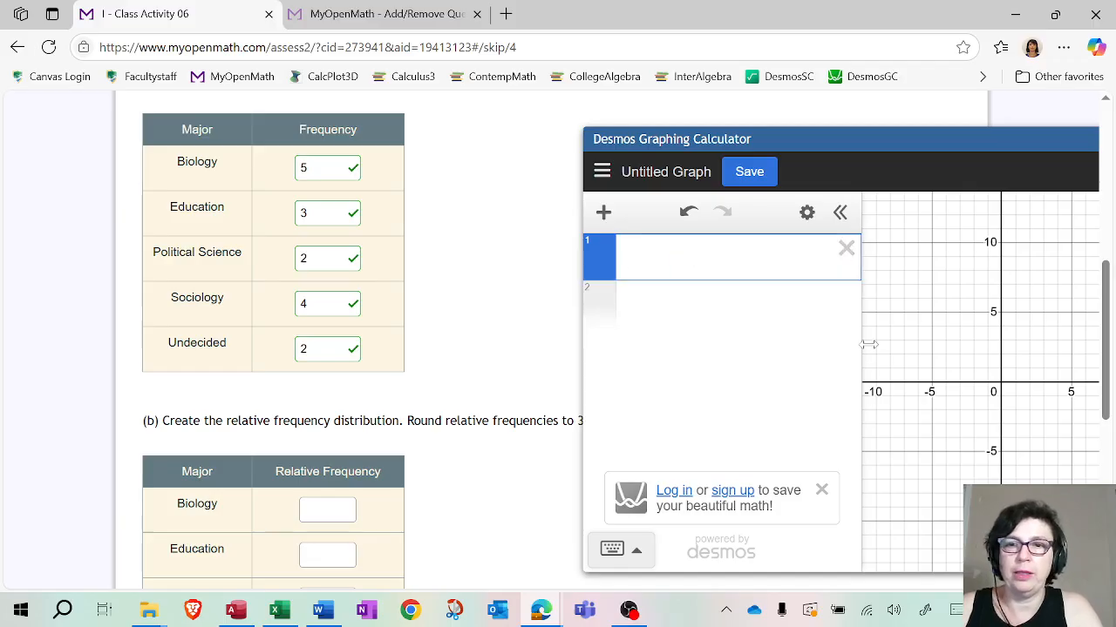
Step: Widen the calculator's expression list, define the frequency list F=[5,3,2,4,2], and calculate total(F) on the next line
{"action": "left_click_drag", "start_coordinate": [862, 349], "coordinate": [924, 357]}
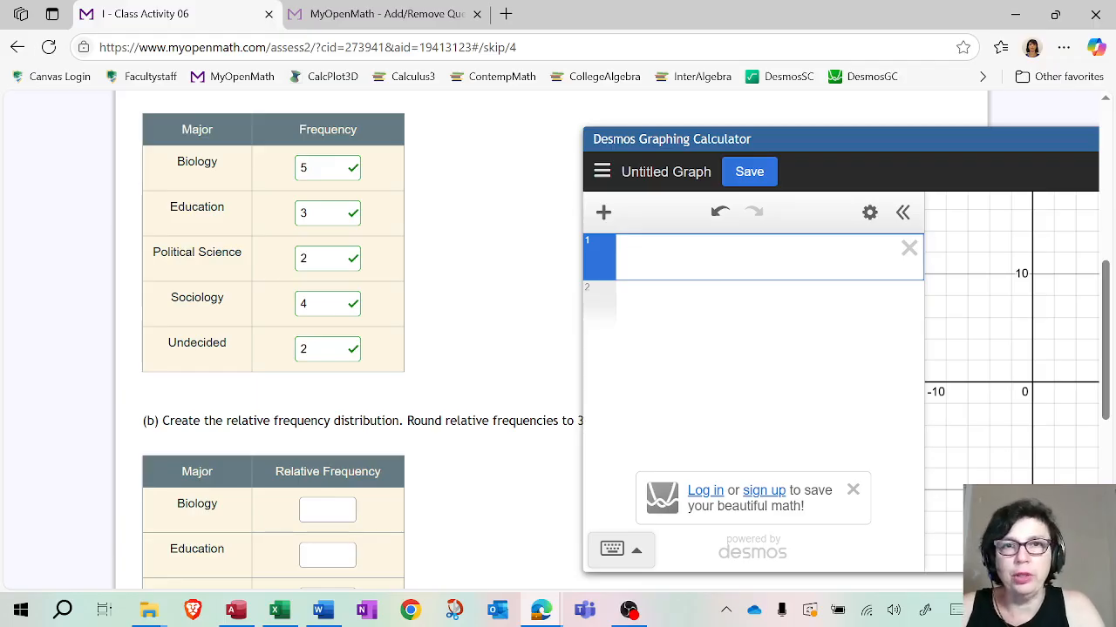
{"action": "type", "text": "F="}
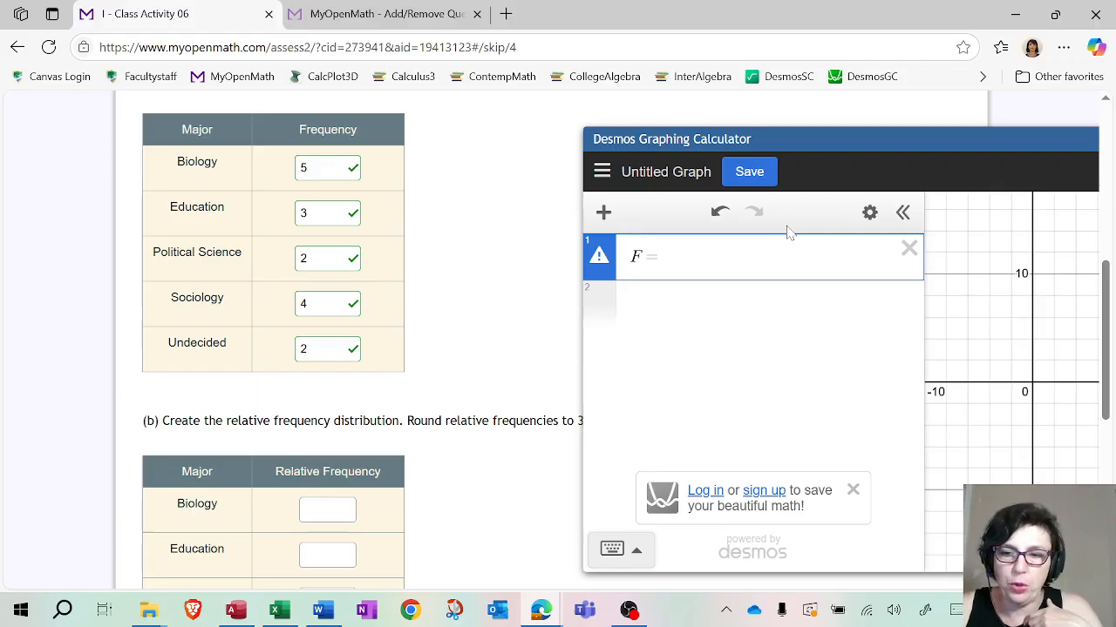
{"action": "type", "text": "["}
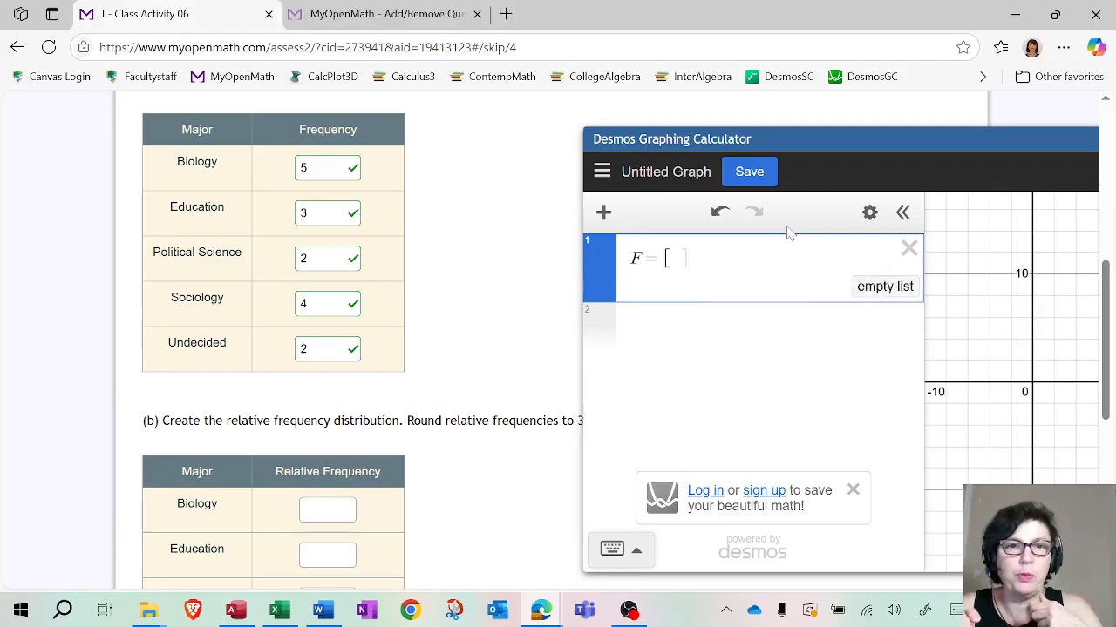
{"action": "type", "text": "5,3,2,"}
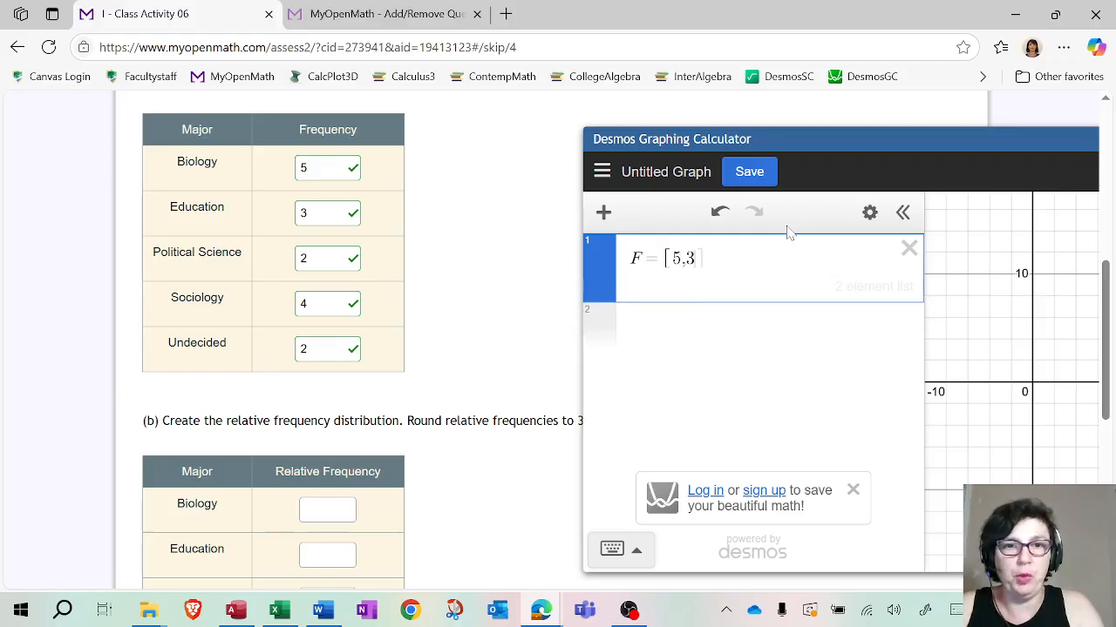
{"action": "type", "text": "4,2"}
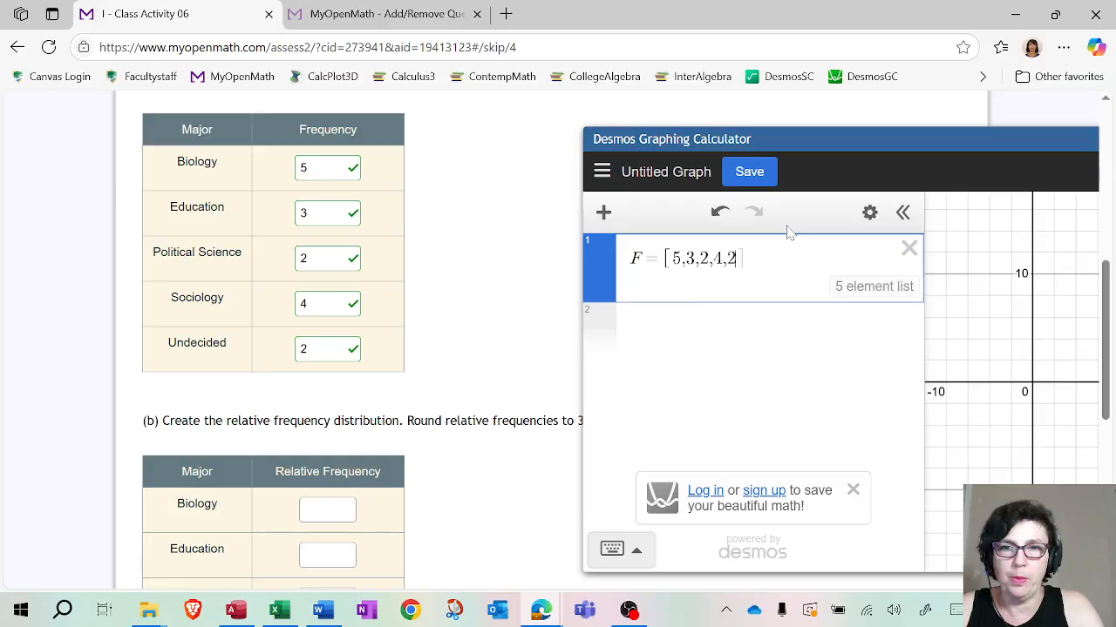
{"action": "left_click", "coordinate": [775, 326]}
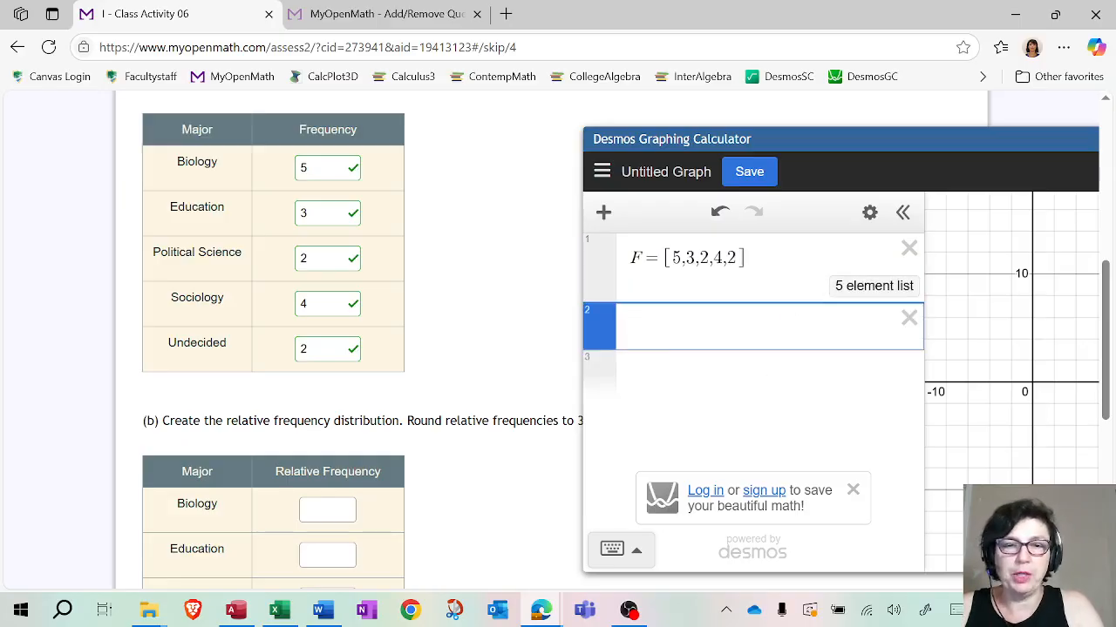
{"action": "type", "text": "total(F"}
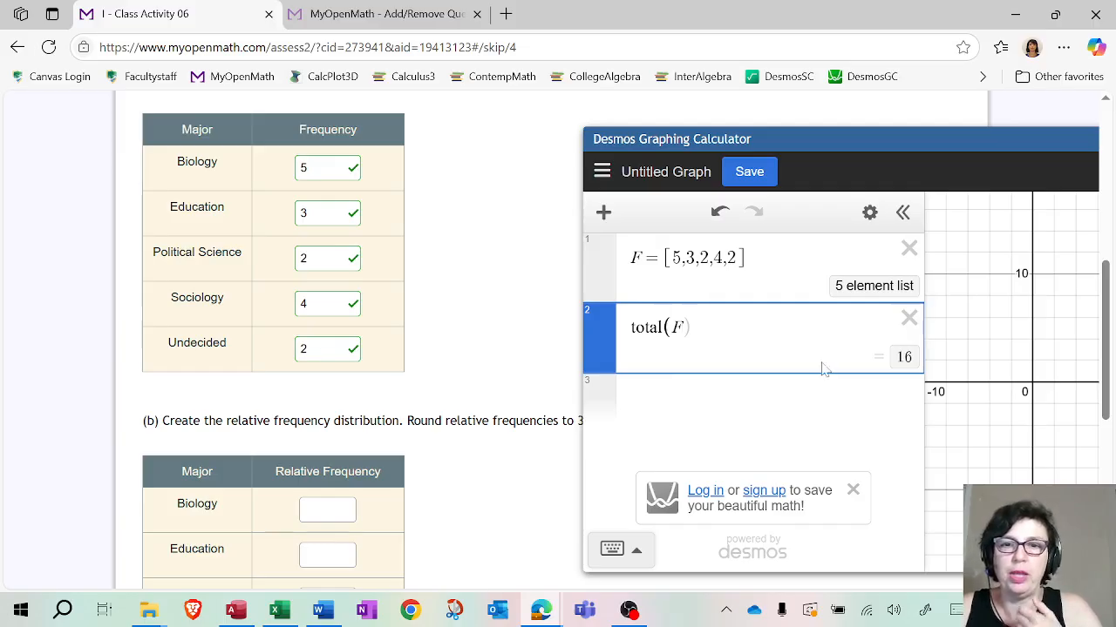
Step: Calculate all relative frequencies at once, rounded to three decimal places, with round(F/total(F),3) on a new calculator line
{"action": "left_click", "coordinate": [824, 396]}
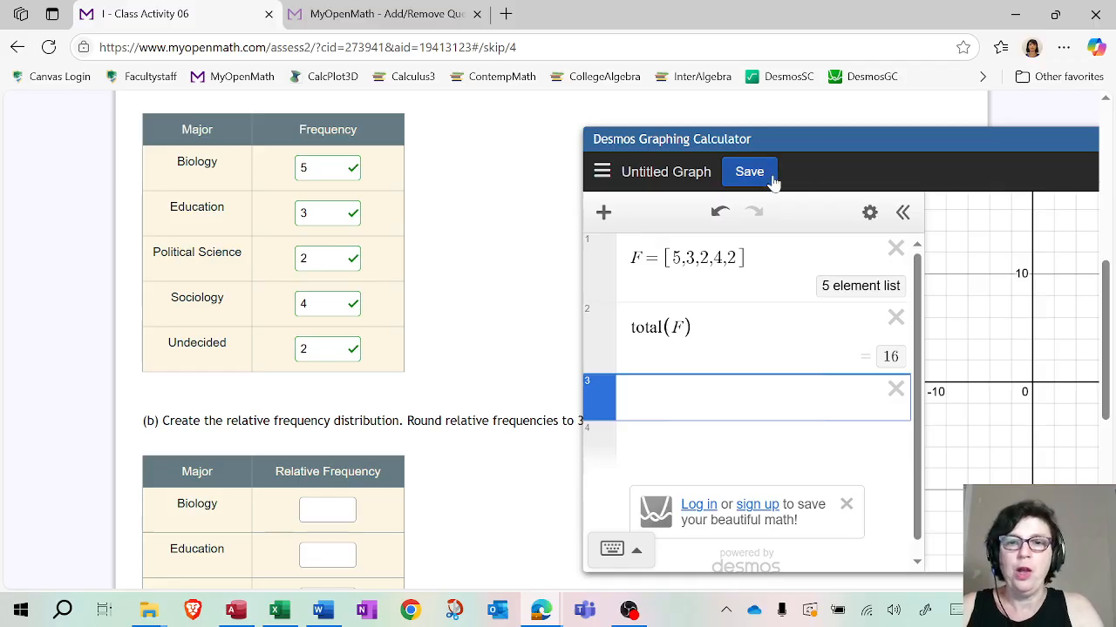
{"action": "type", "text": "round"}
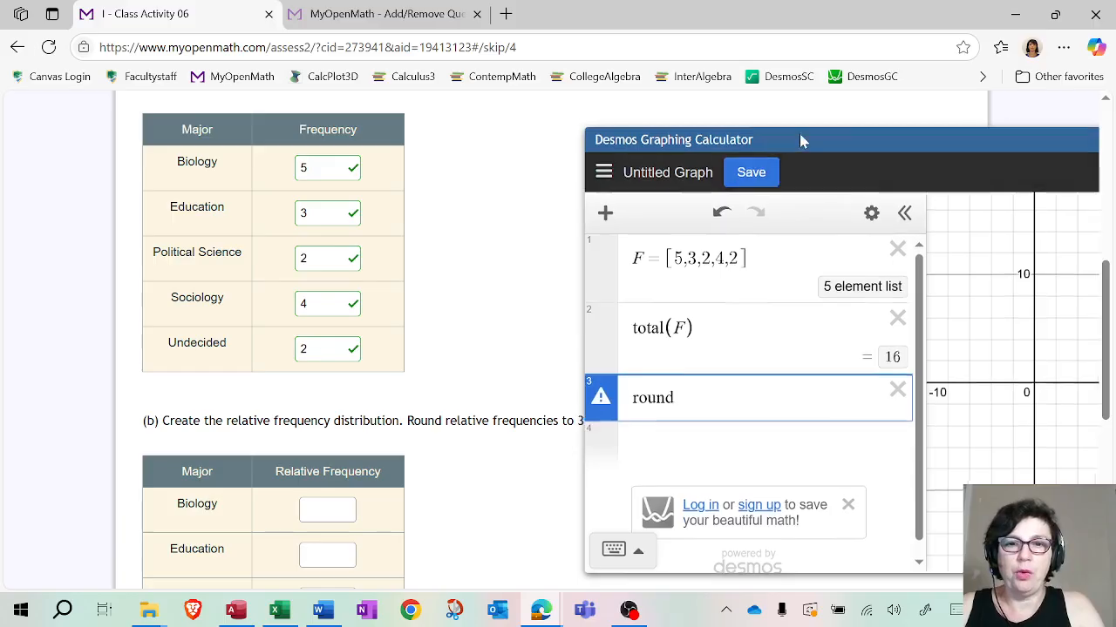
{"action": "left_click_drag", "start_coordinate": [802, 139], "coordinate": [907, 139]}
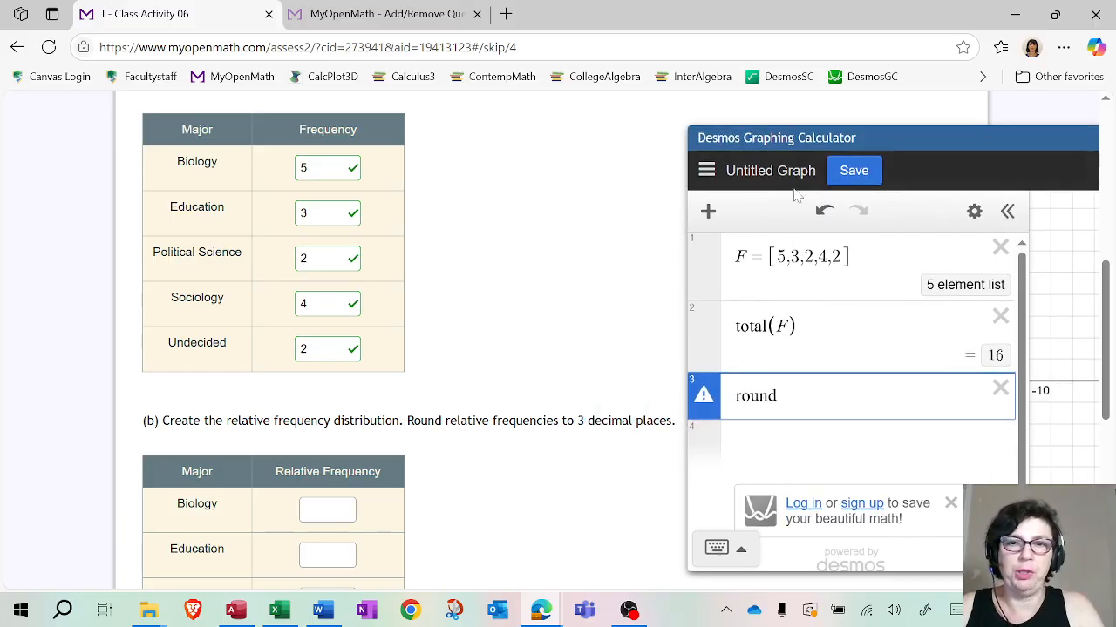
{"action": "left_click_drag", "start_coordinate": [779, 139], "coordinate": [557, 107]}
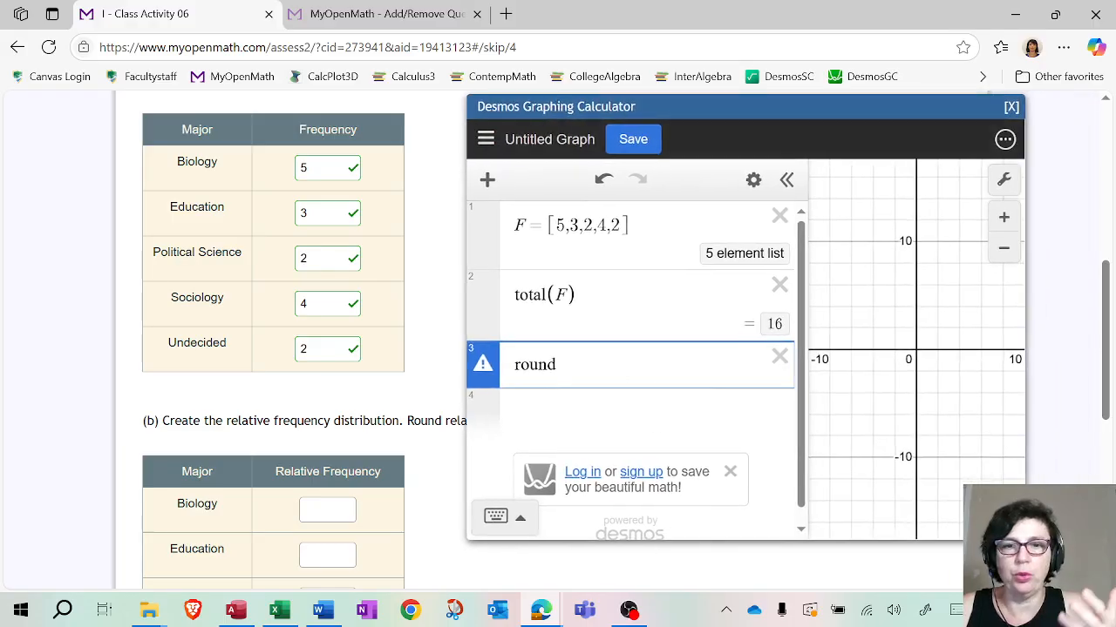
{"action": "type", "text": "("}
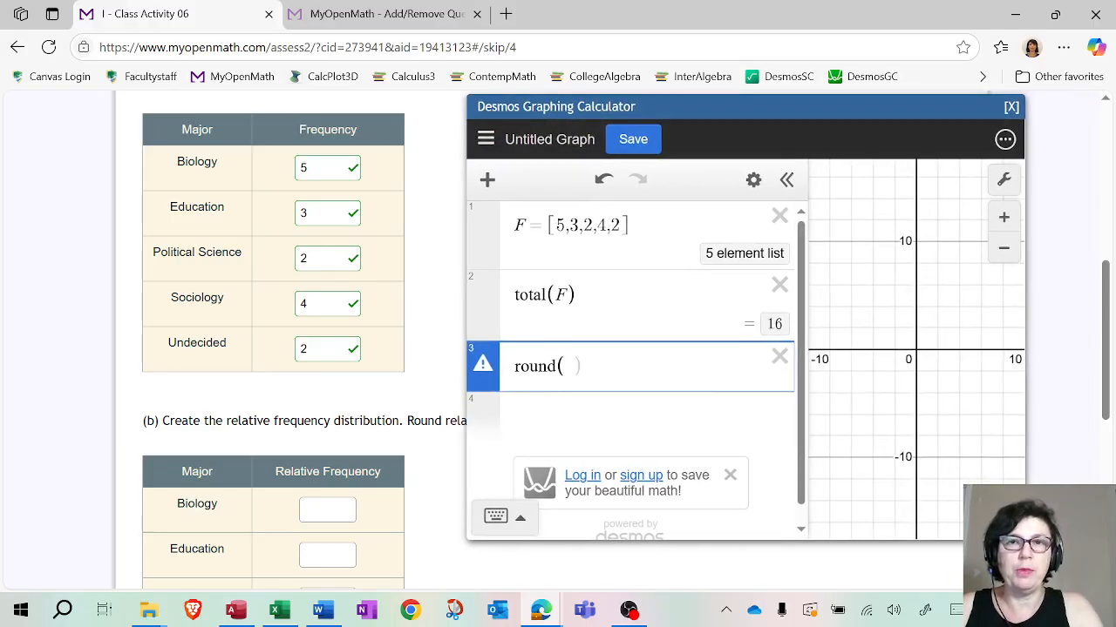
{"action": "type", "text": "F"}
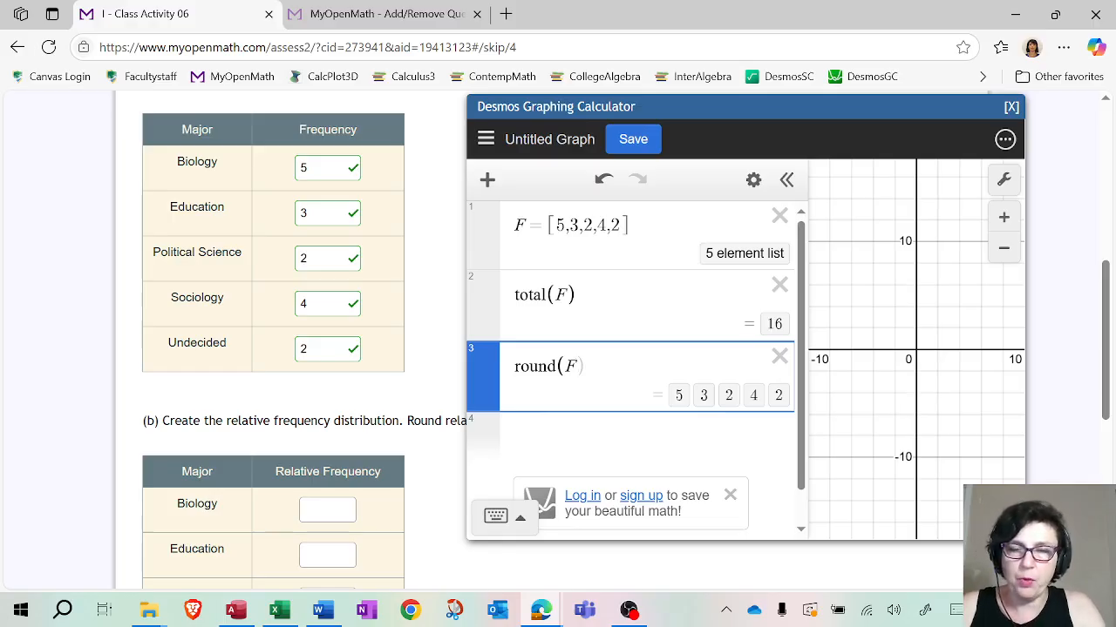
{"action": "type", "text": "/"}
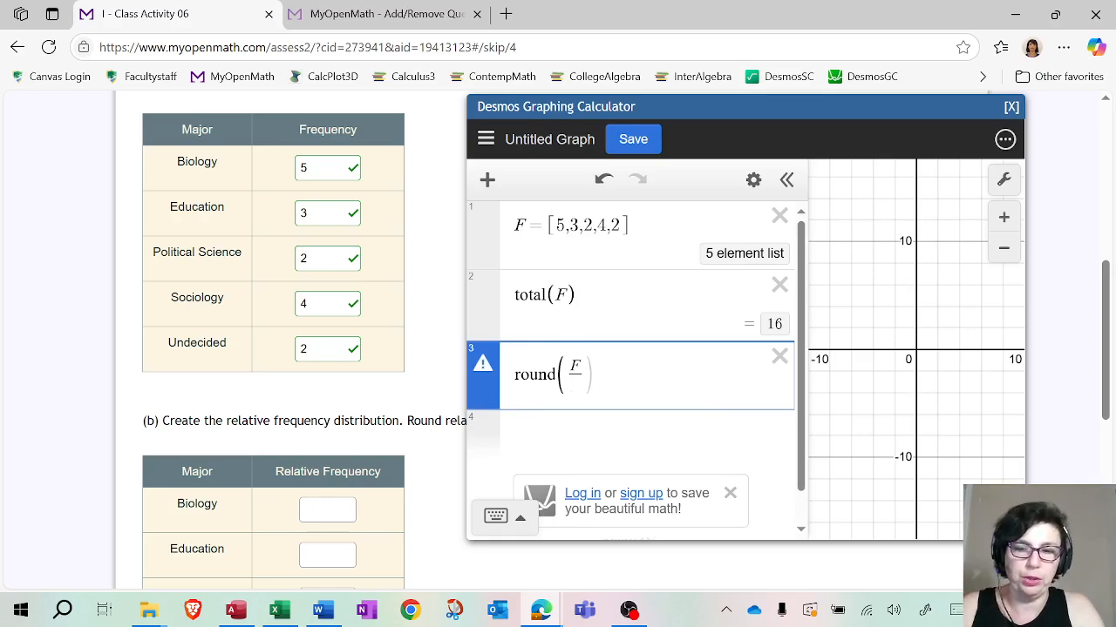
{"action": "type", "text": "total(F"}
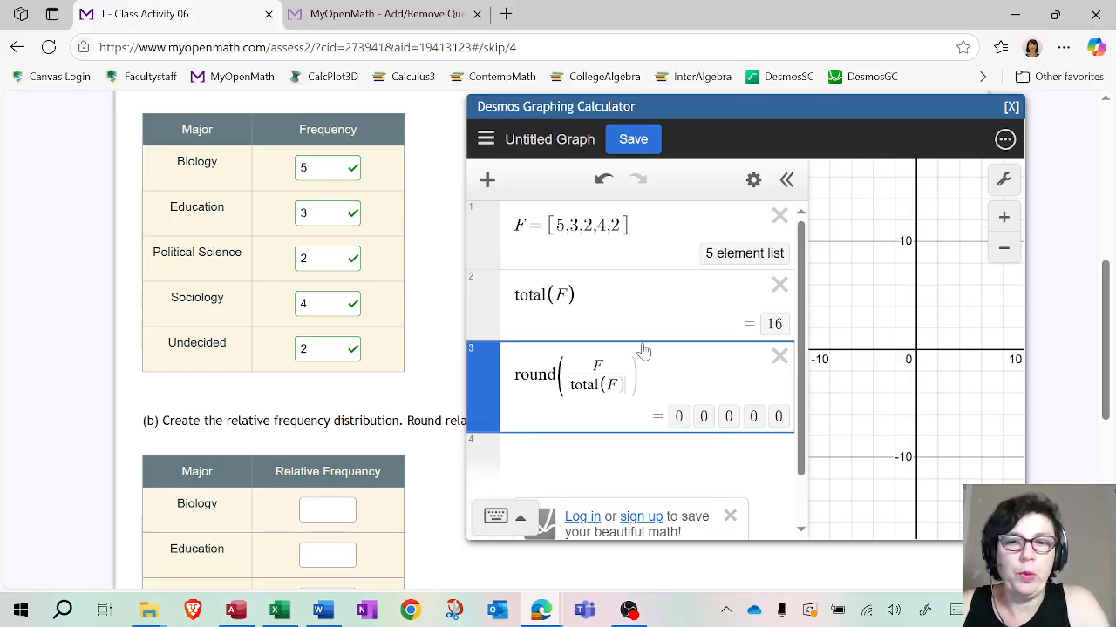
{"action": "left_click_drag", "start_coordinate": [830, 129], "coordinate": [954, 129]}
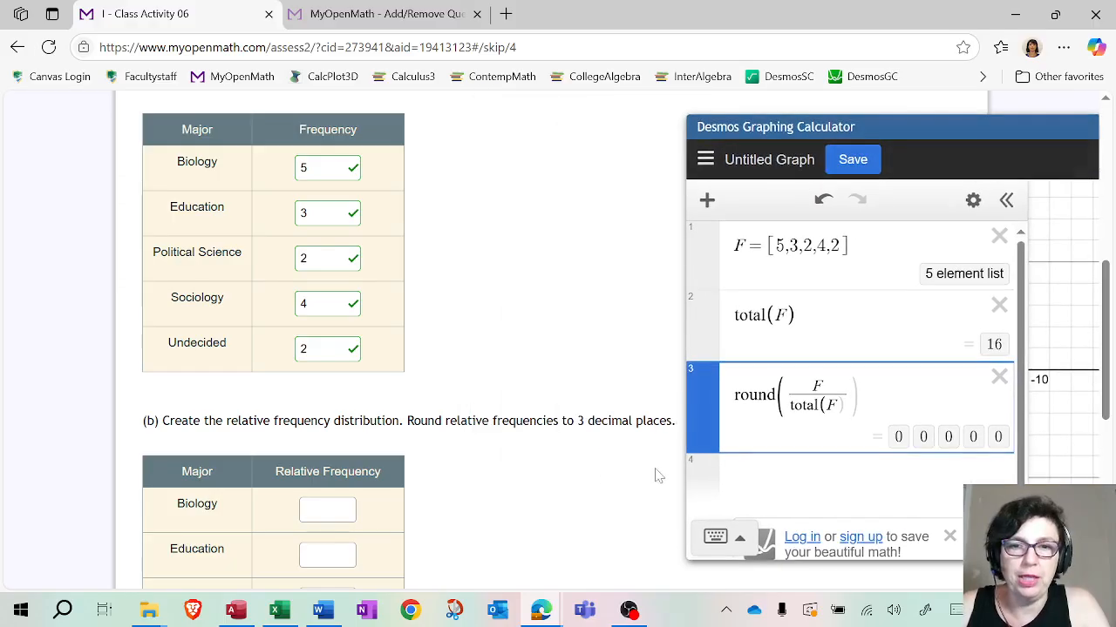
{"action": "left_click_drag", "start_coordinate": [869, 122], "coordinate": [625, 104]}
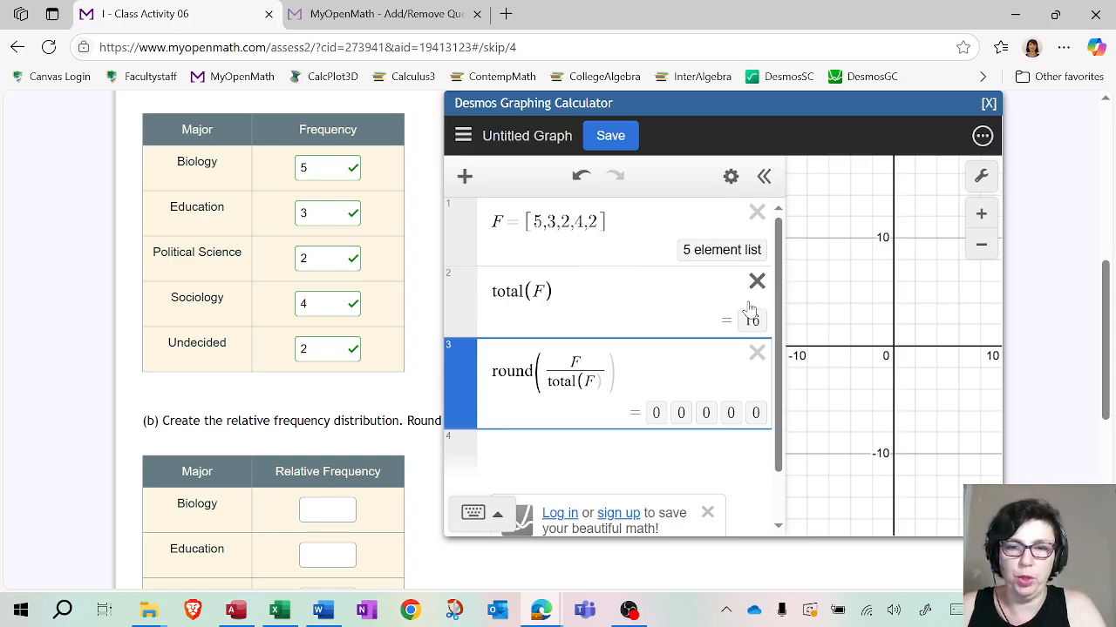
{"action": "type", "text": ",3"}
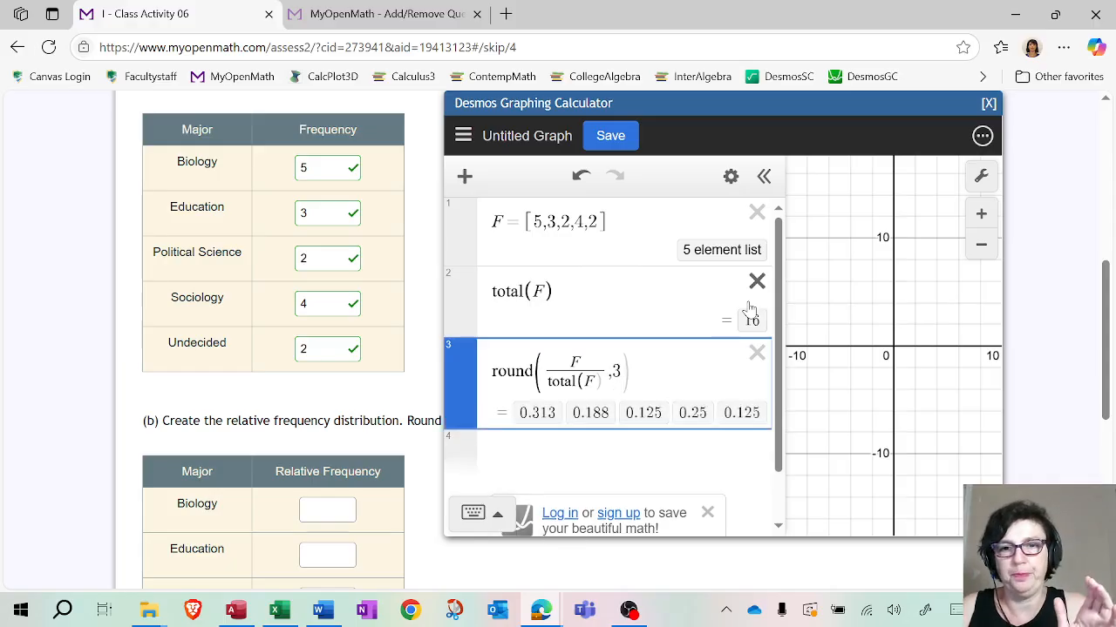
Step: Fill in the part (b) relative frequencies: Biology 0.313, Education 0.188, Political Science 0.125, Sociology 0.25 and Undecided 0.125
{"action": "left_click_drag", "start_coordinate": [655, 108], "coordinate": [759, 108]}
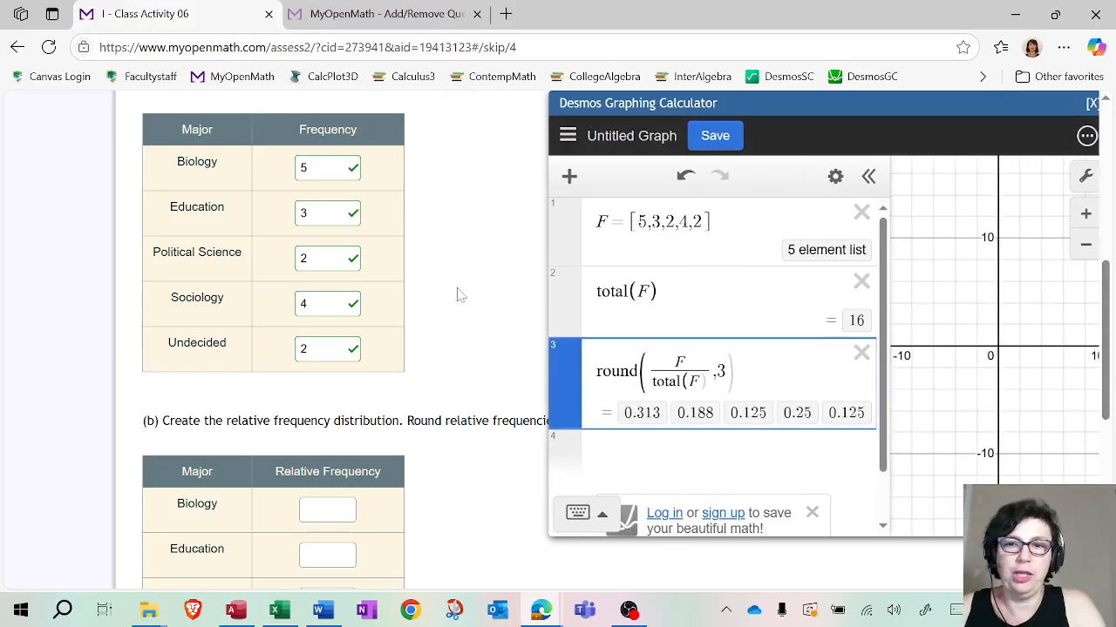
{"action": "scroll", "coordinate": [455, 294], "scroll_direction": "down", "scroll_amount": 2}
{"action": "left_click", "coordinate": [327, 335]}
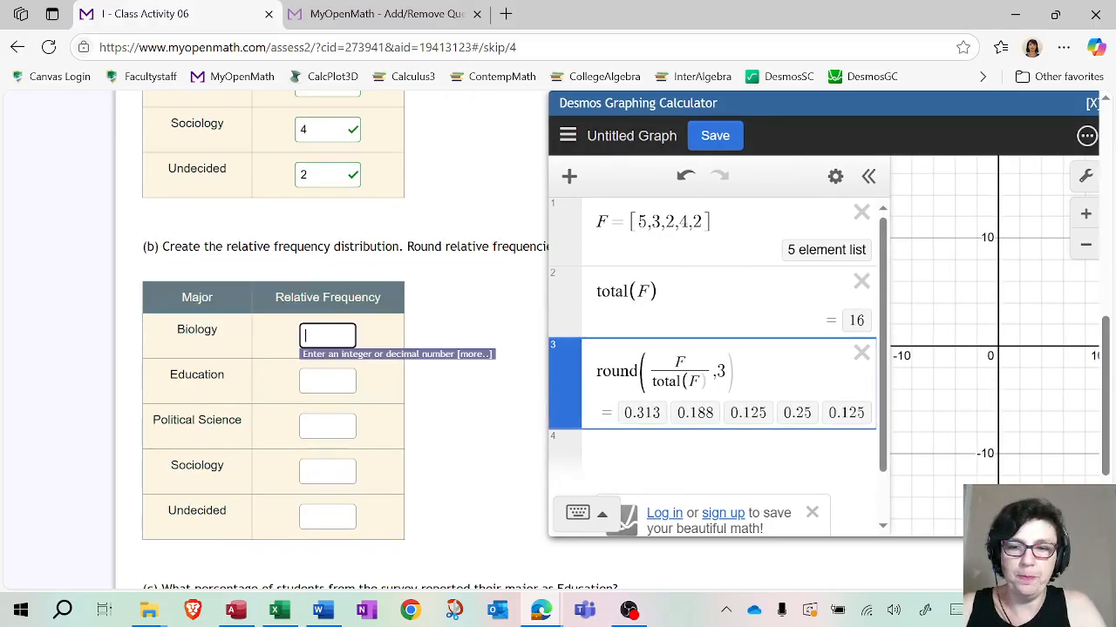
{"action": "type", "text": "0.313"}
{"action": "key", "text": "Tab"}
{"action": "type", "text": "0.188"}
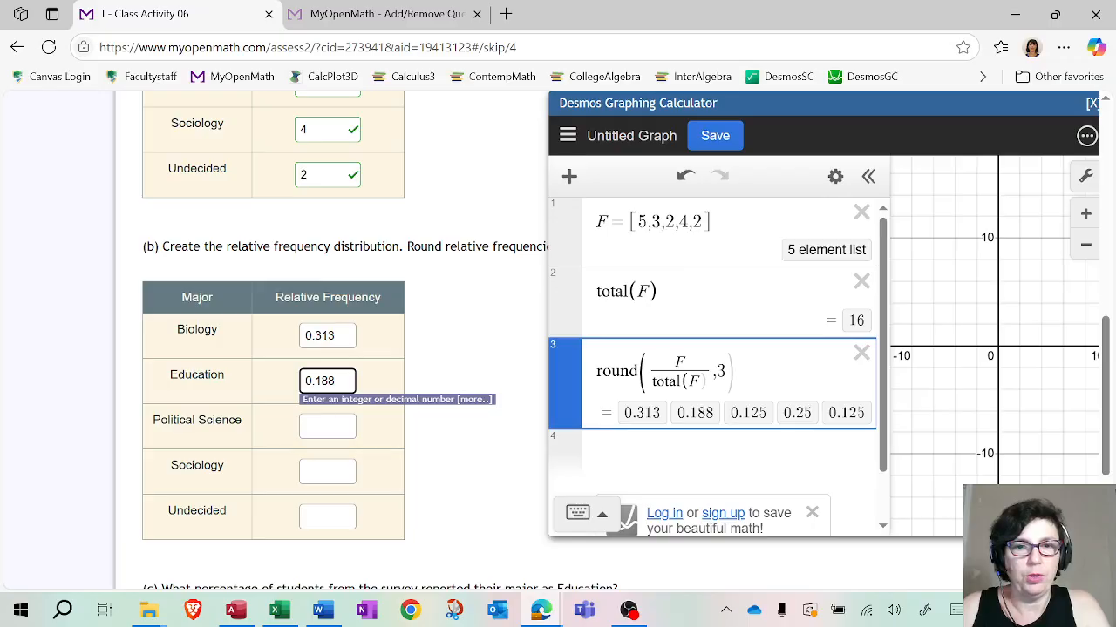
{"action": "key", "text": "Tab"}
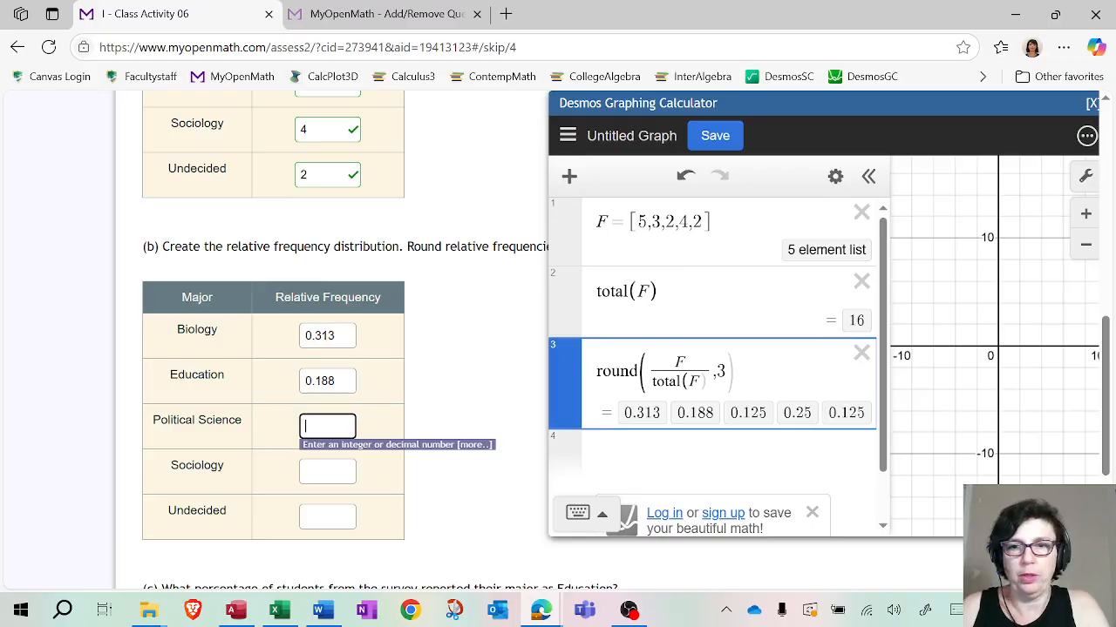
{"action": "type", "text": "0.125"}
{"action": "key", "text": "Tab"}
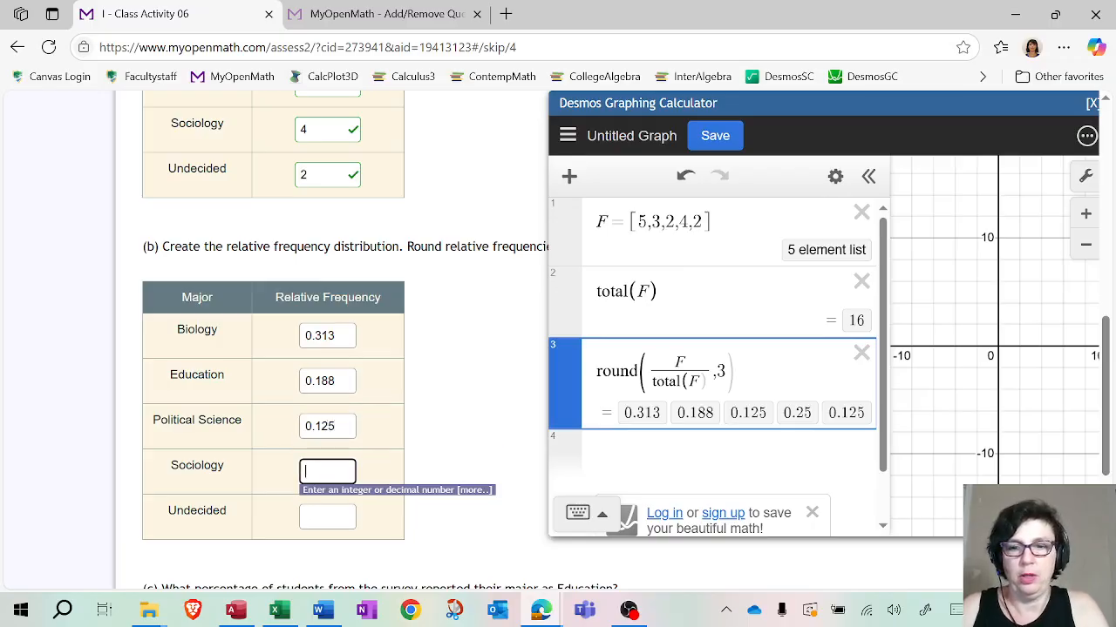
{"action": "type", "text": "0.25"}
{"action": "key", "text": "Tab"}
{"action": "type", "text": "0.125"}
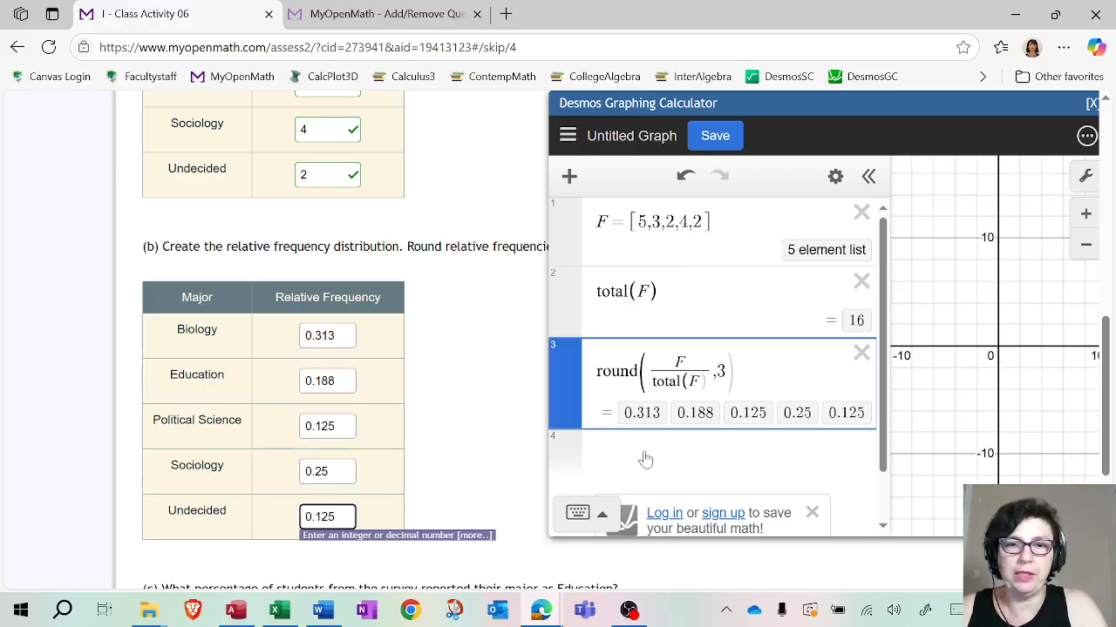
Step: Check the sum of the rounded relative frequencies as 0.313+0.188+0.125+0.25+0.125 on a new calculator line and delete that expression
{"action": "left_click", "coordinate": [648, 449]}
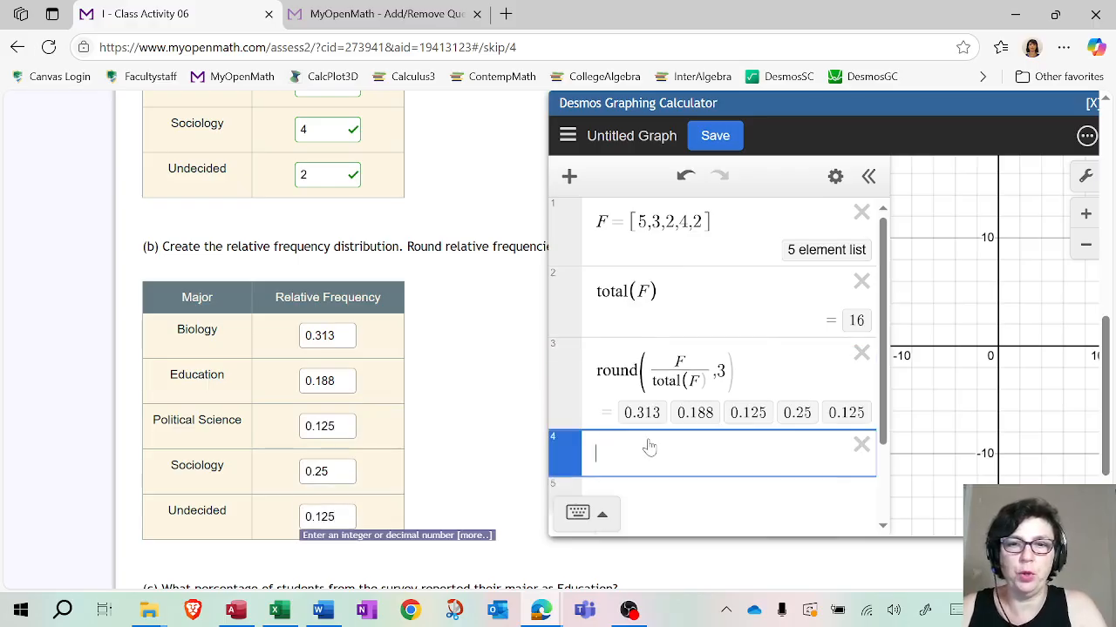
{"action": "type", "text": "0."}
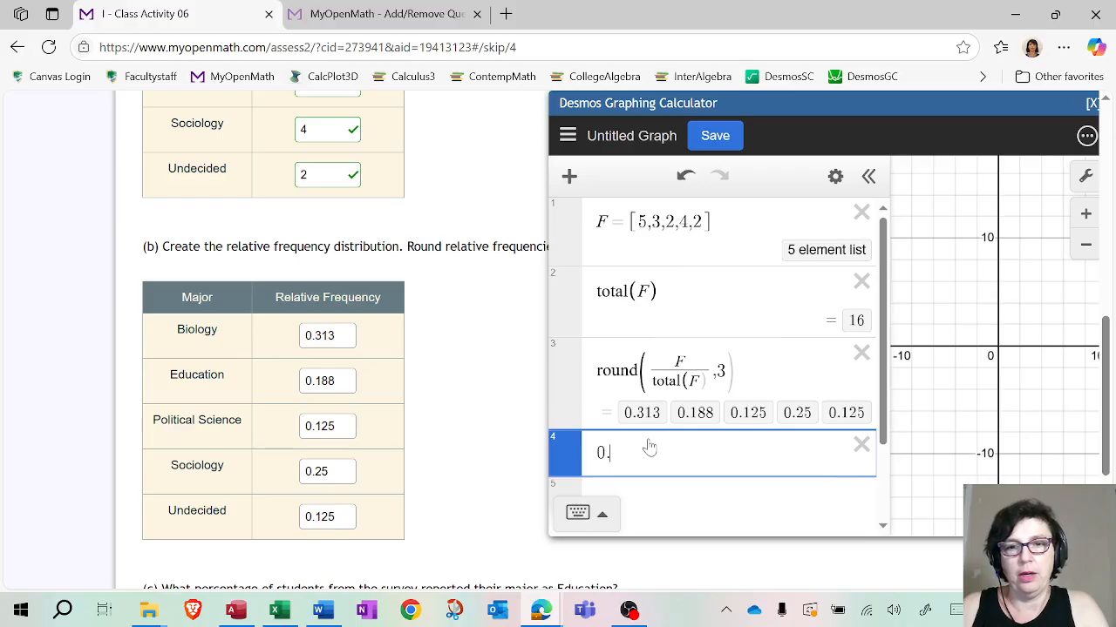
{"action": "type", "text": "313+0.188+0.12"}
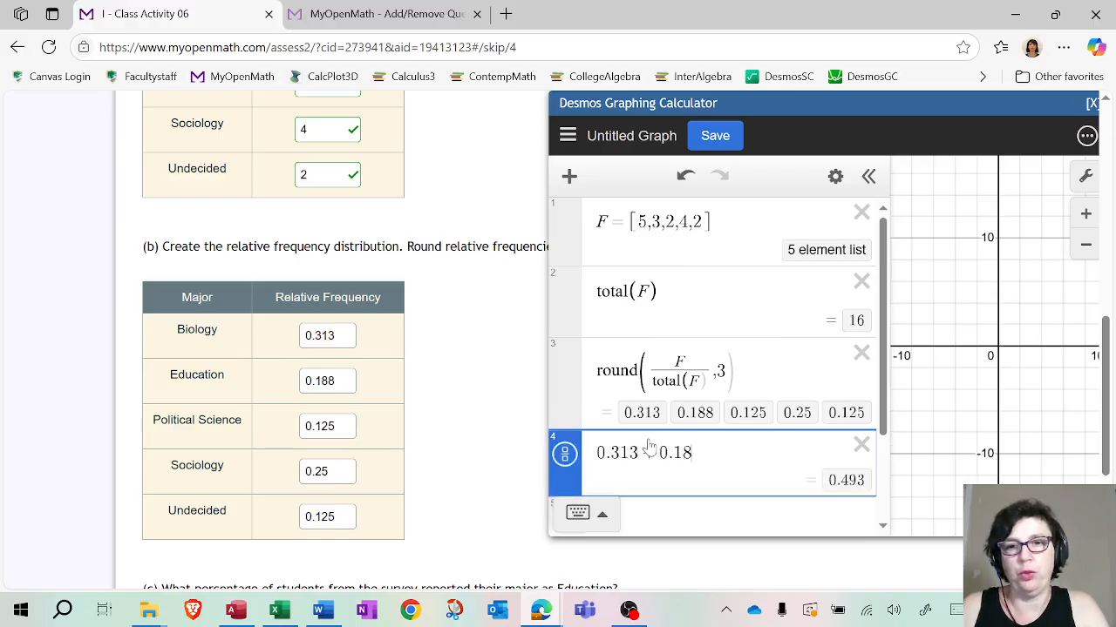
{"action": "type", "text": "5+0.25+0"}
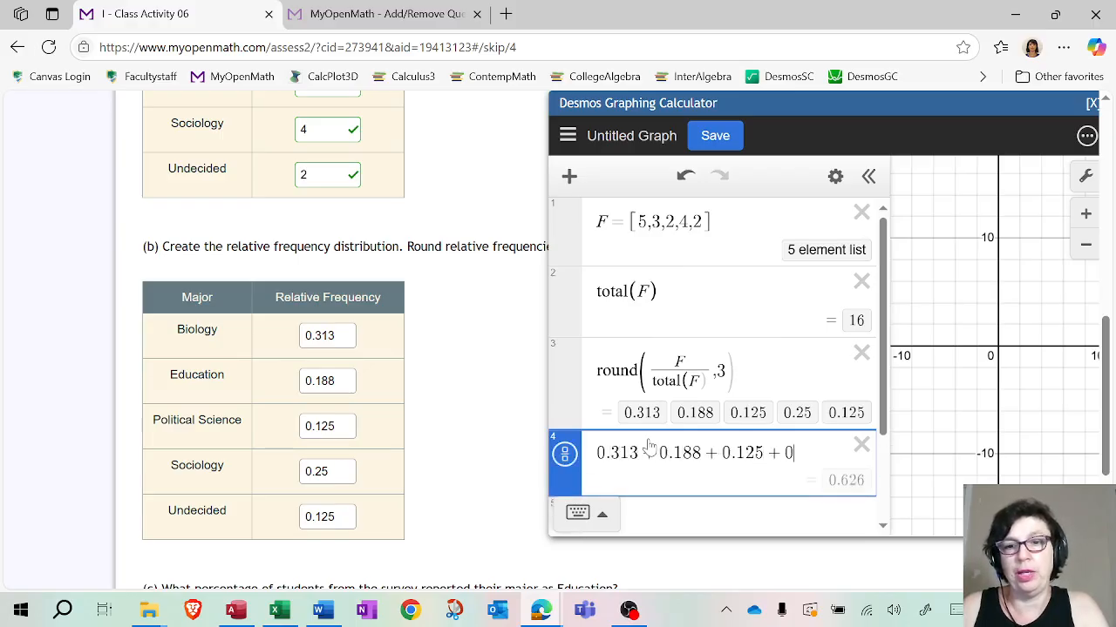
{"action": "type", "text": ".125"}
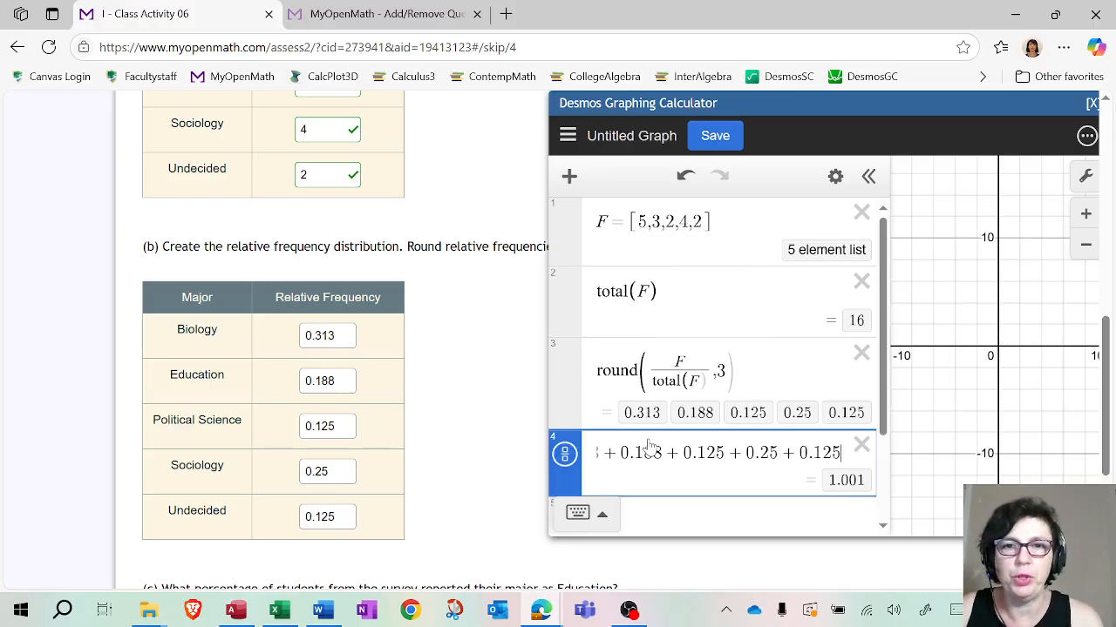
{"action": "left_click", "coordinate": [861, 445]}
Step: Bring up the percentage questions and move the calculator window aside to uncover the full part (c) question
{"action": "scroll", "coordinate": [455, 322], "scroll_direction": "down", "scroll_amount": 1}
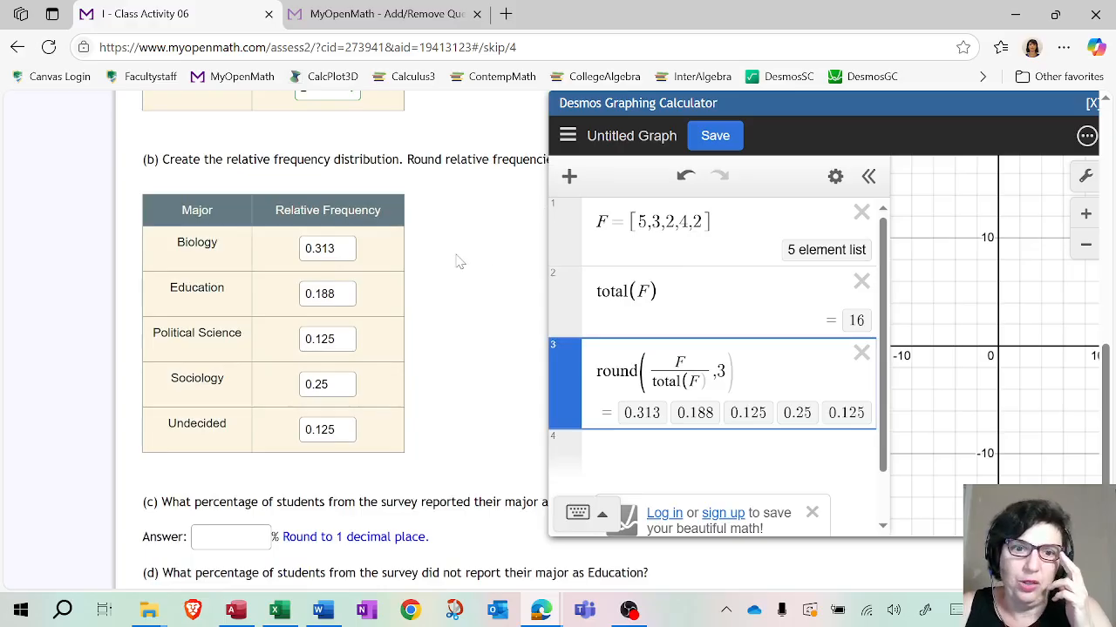
{"action": "scroll", "coordinate": [455, 269], "scroll_direction": "down", "scroll_amount": 2}
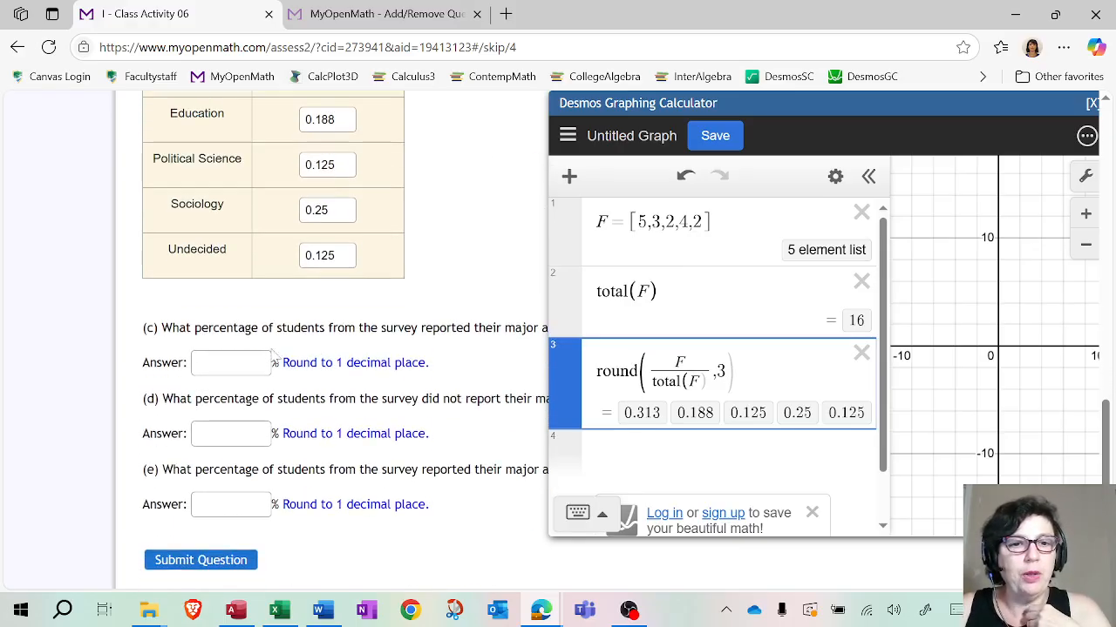
{"action": "left_click_drag", "start_coordinate": [660, 106], "coordinate": [780, 111]}
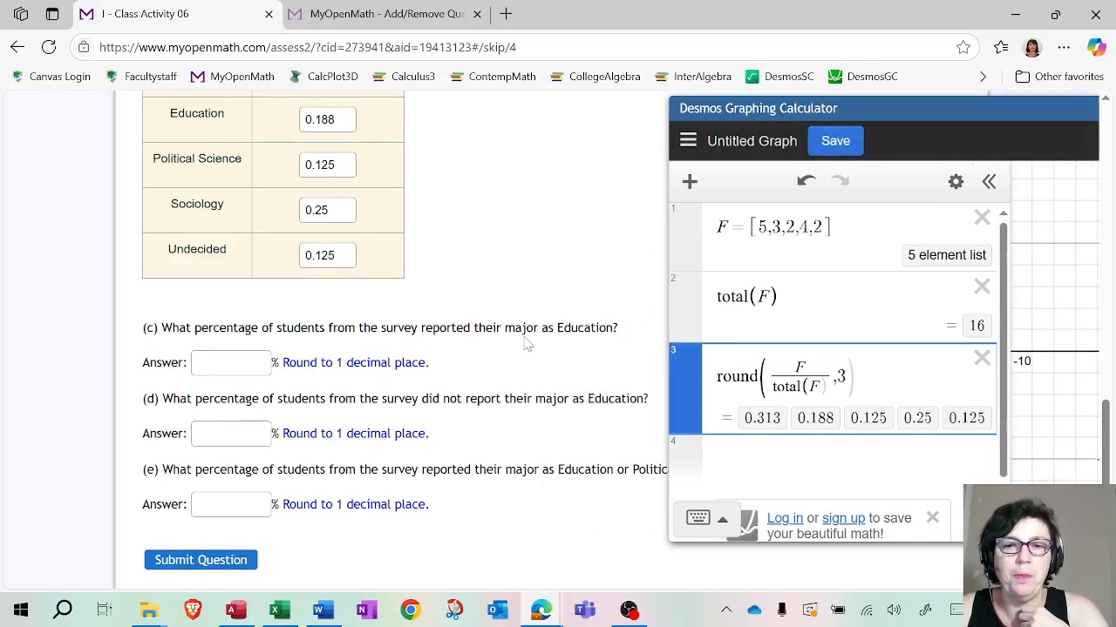
{"action": "scroll", "coordinate": [446, 296], "scroll_direction": "up", "scroll_amount": 1}
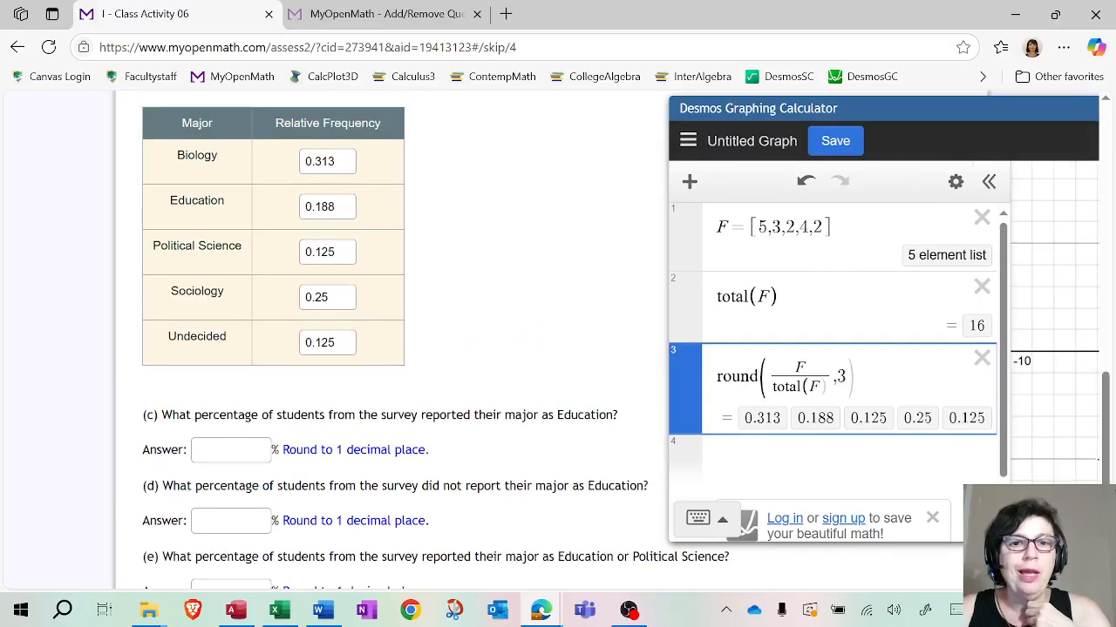
Step: Convert Education's relative frequency to a percentage with 0.188*100 on a new calculator line and enter 18.8 as the part (c) answer
{"action": "double_click", "coordinate": [326, 207]}
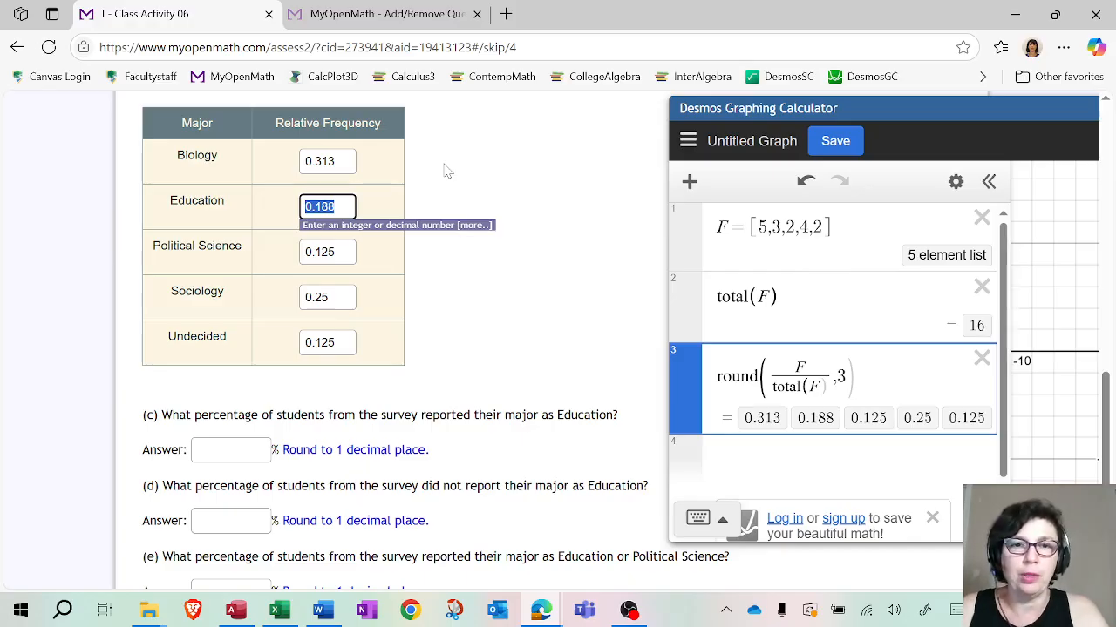
{"action": "left_click", "coordinate": [778, 462]}
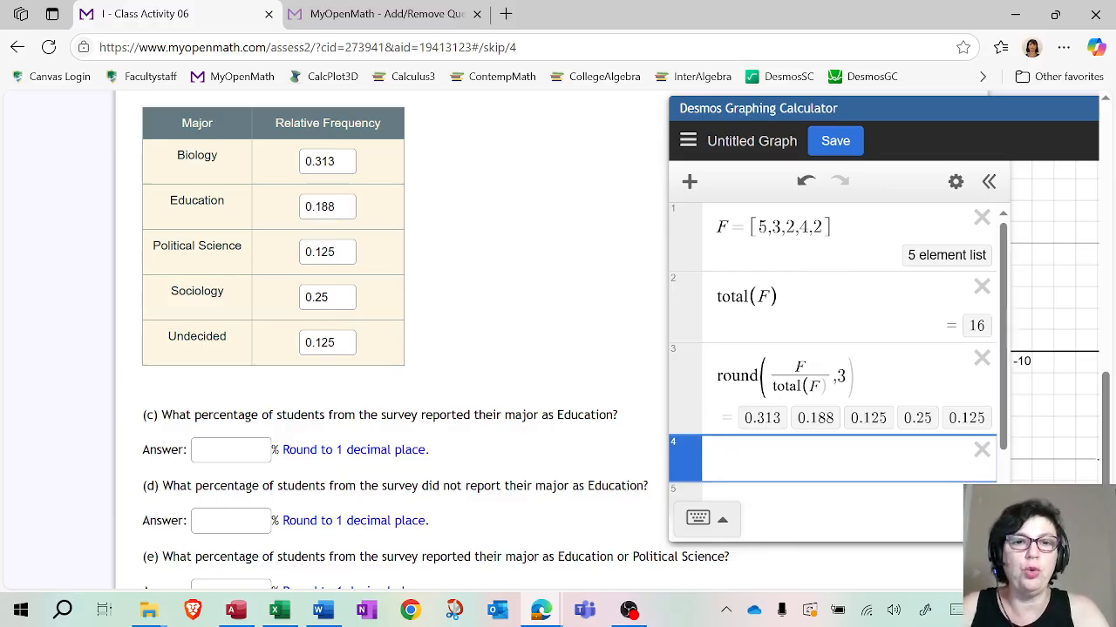
{"action": "type", "text": "0.1"}
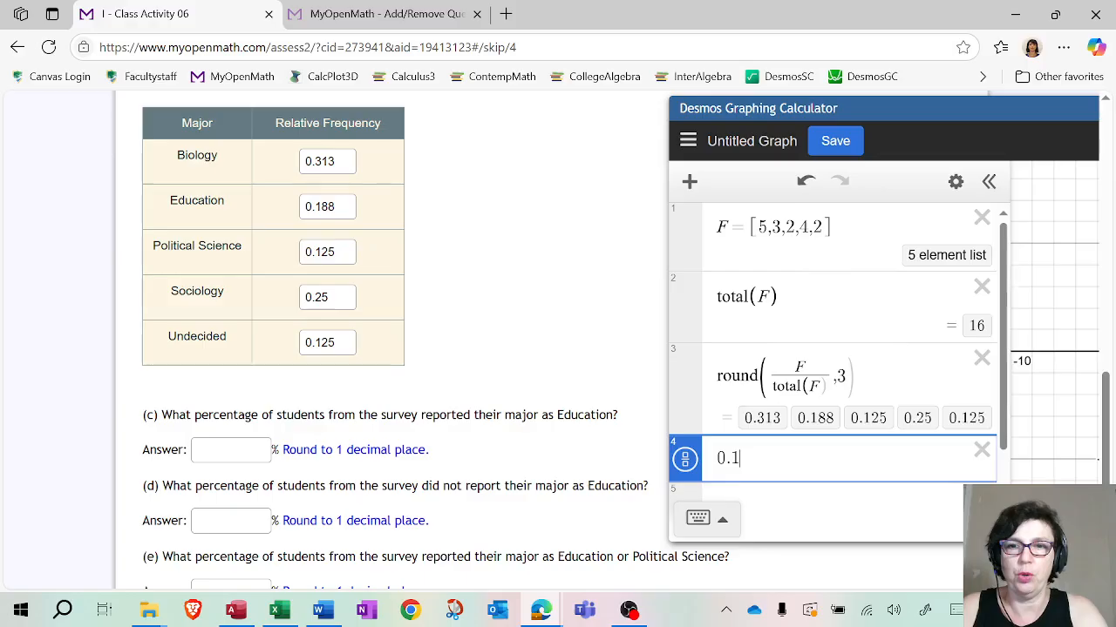
{"action": "type", "text": "88*100"}
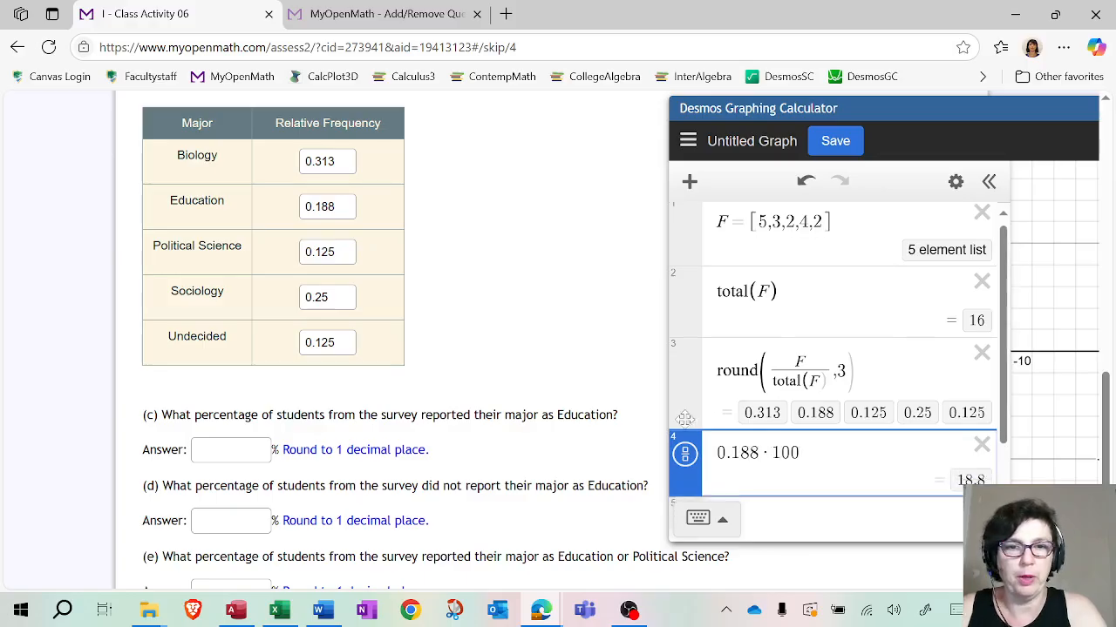
{"action": "left_click", "coordinate": [231, 449]}
{"action": "type", "text": "18.8"}
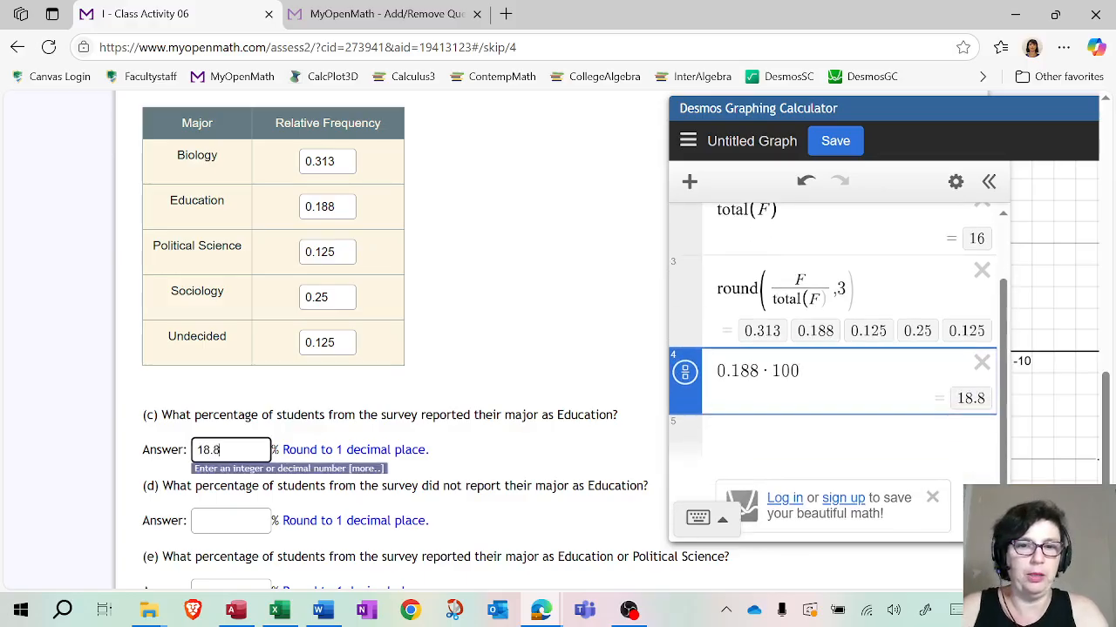
{"action": "left_click", "coordinate": [514, 454]}
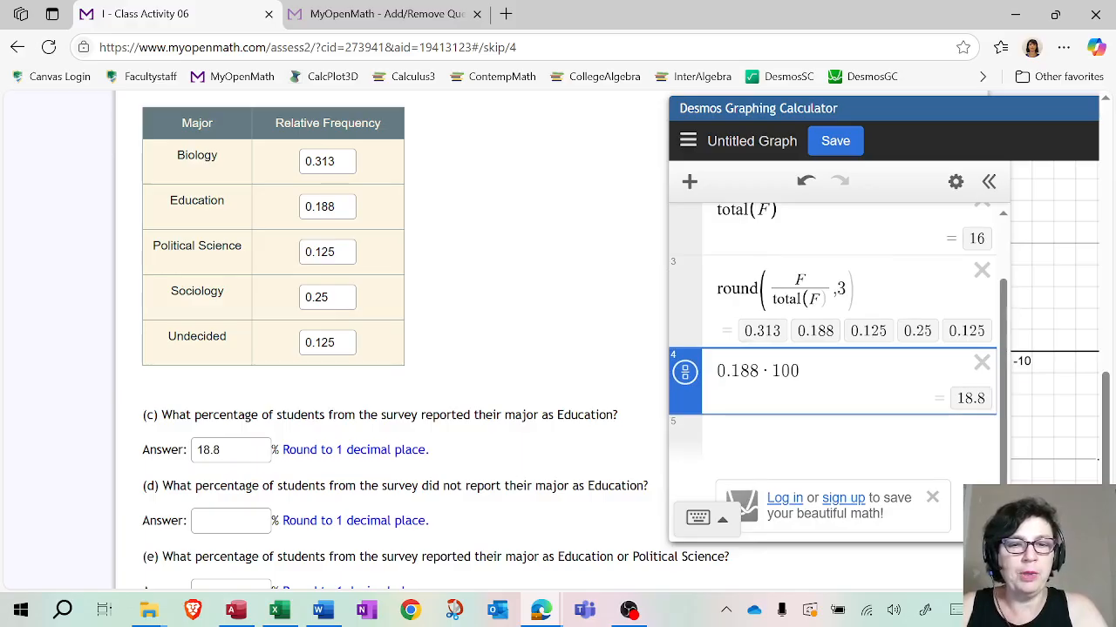
Step: Calculate the share of non-Education majors as 100-18.8 on a new calculator line and enter 81.2 as the part (d) answer
{"action": "scroll", "coordinate": [259, 427], "scroll_direction": "down", "scroll_amount": 1}
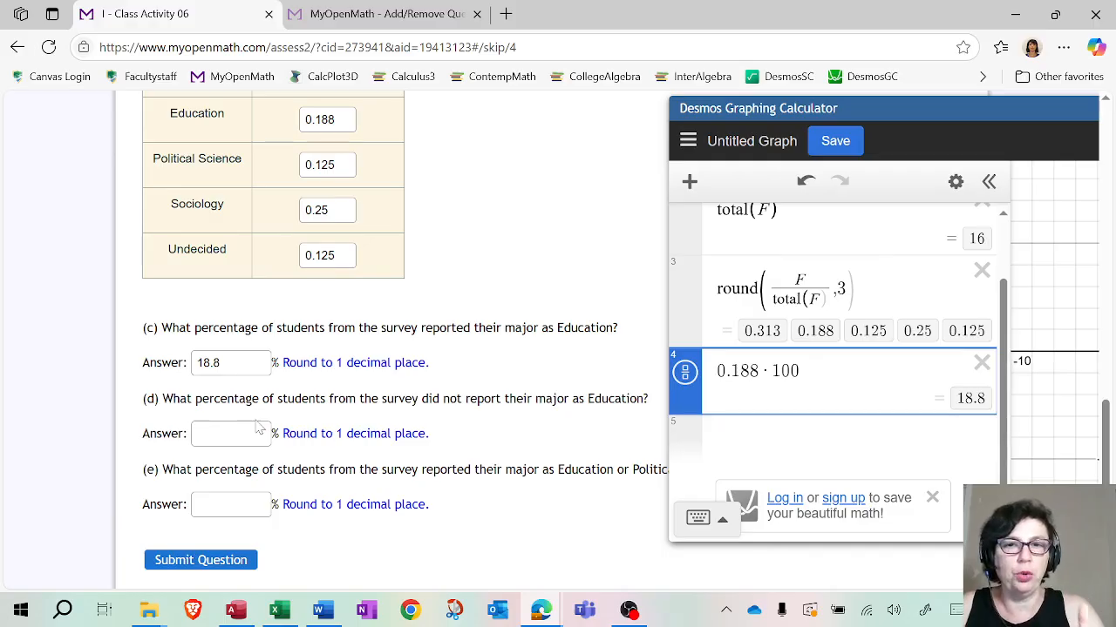
{"action": "left_click", "coordinate": [766, 444]}
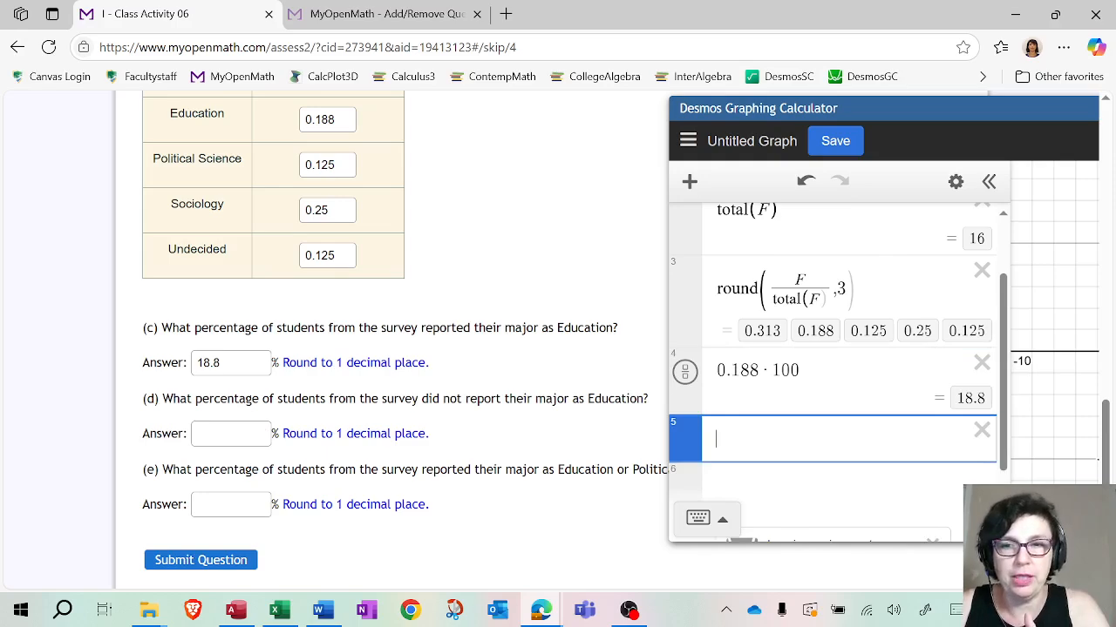
{"action": "type", "text": "100-18.8"}
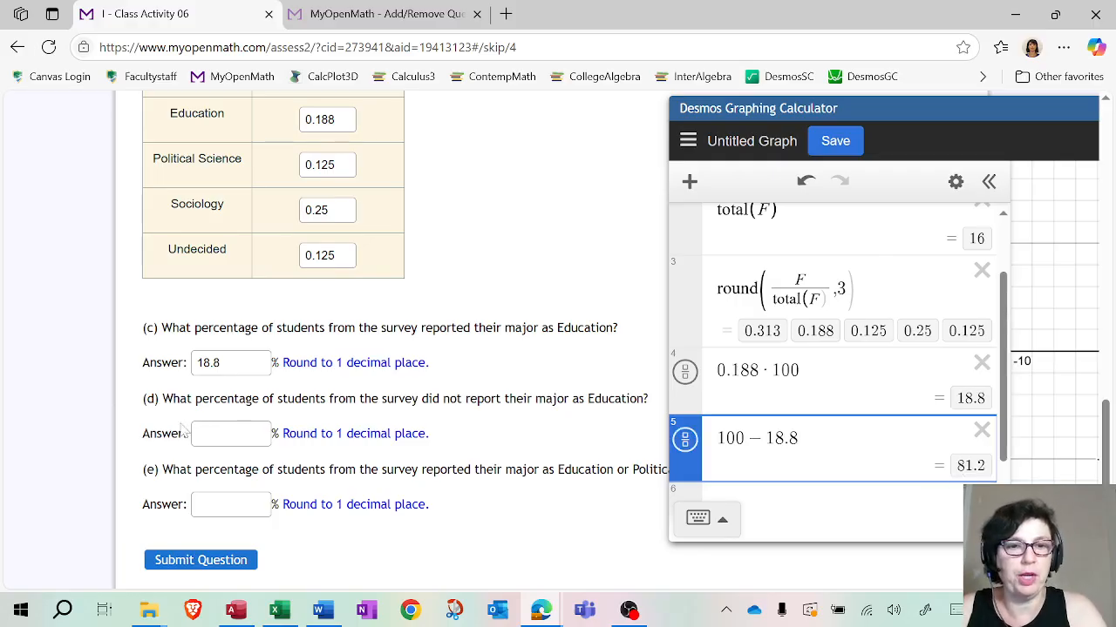
{"action": "left_click", "coordinate": [209, 433]}
{"action": "type", "text": "81.2"}
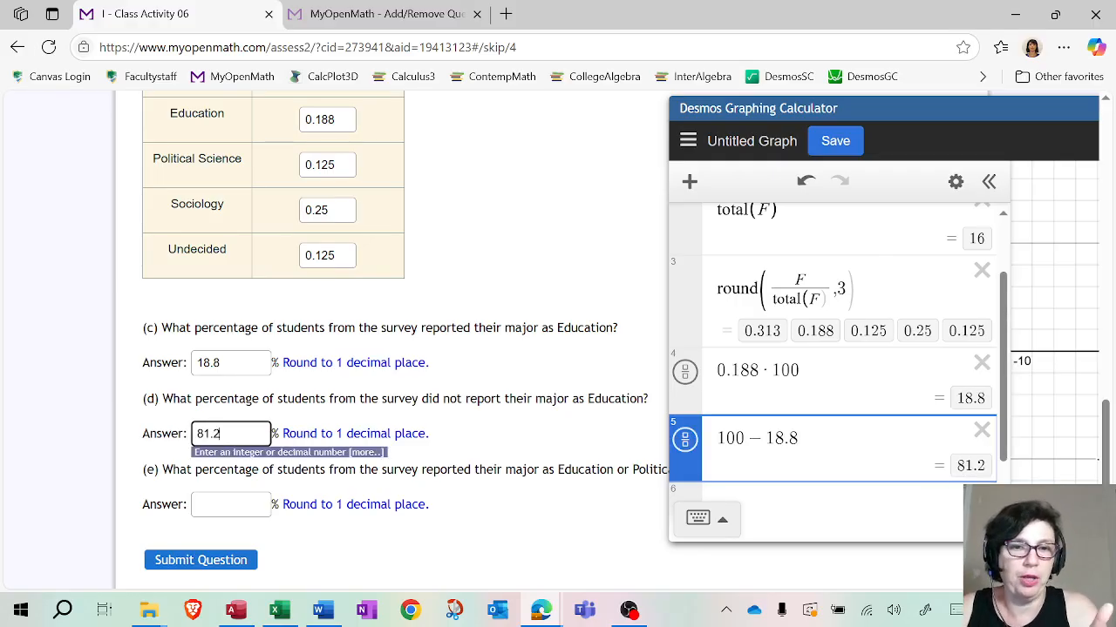
{"action": "left_click", "coordinate": [518, 450]}
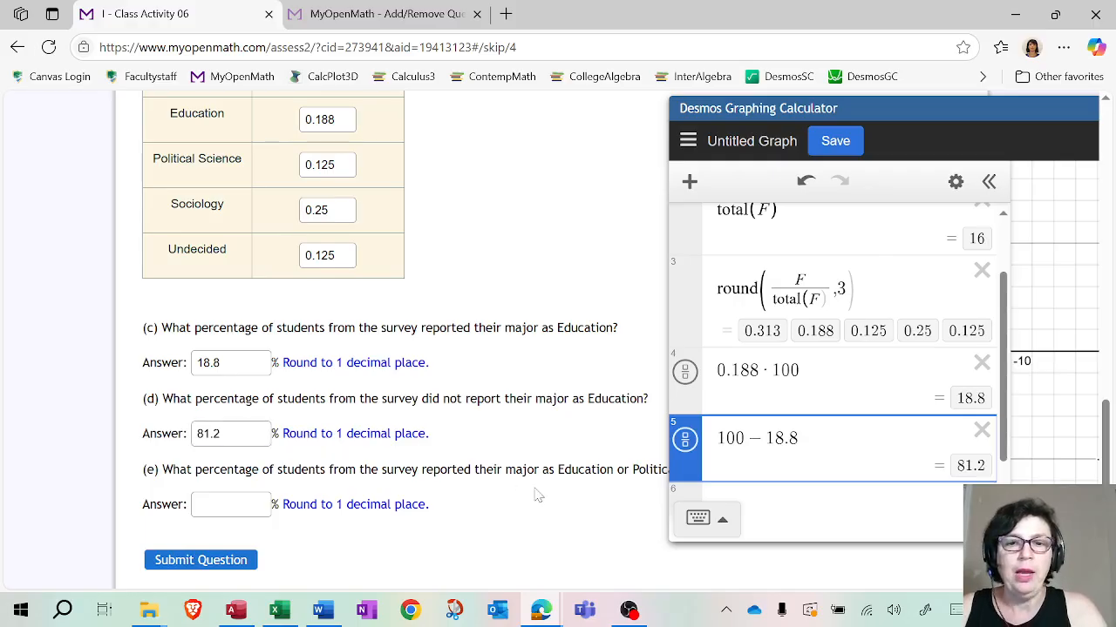
Step: Move the calculator clear of the part (e) question and add the Education and Political Science relative frequencies as 0.188+0.125 on a new line
{"action": "left_click_drag", "start_coordinate": [833, 115], "coordinate": [883, 116]}
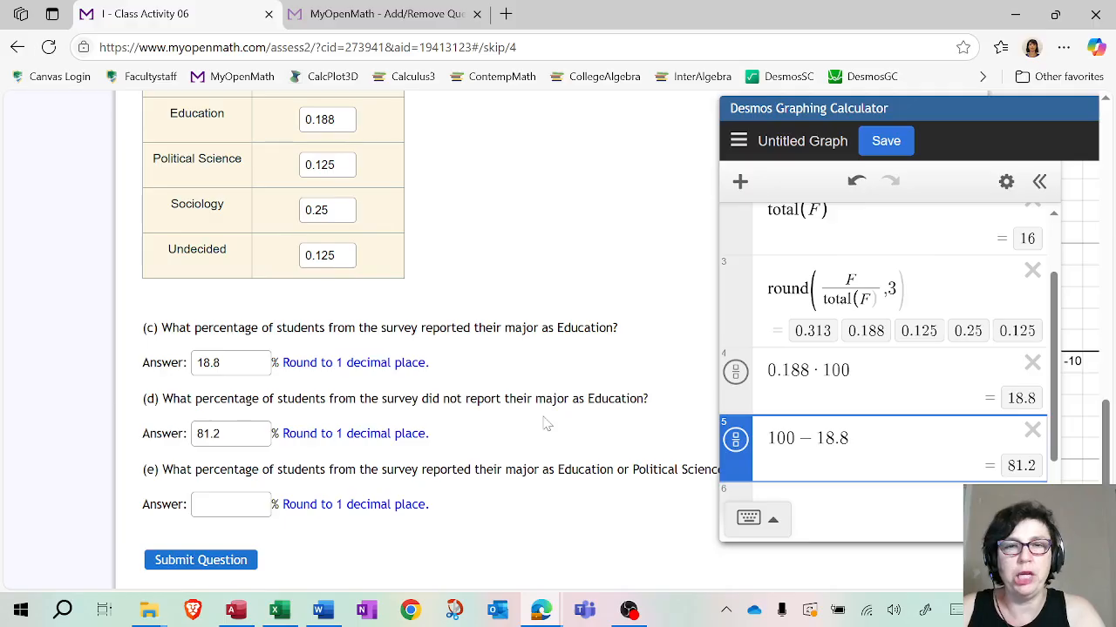
{"action": "scroll", "coordinate": [466, 362], "scroll_direction": "up", "scroll_amount": 1}
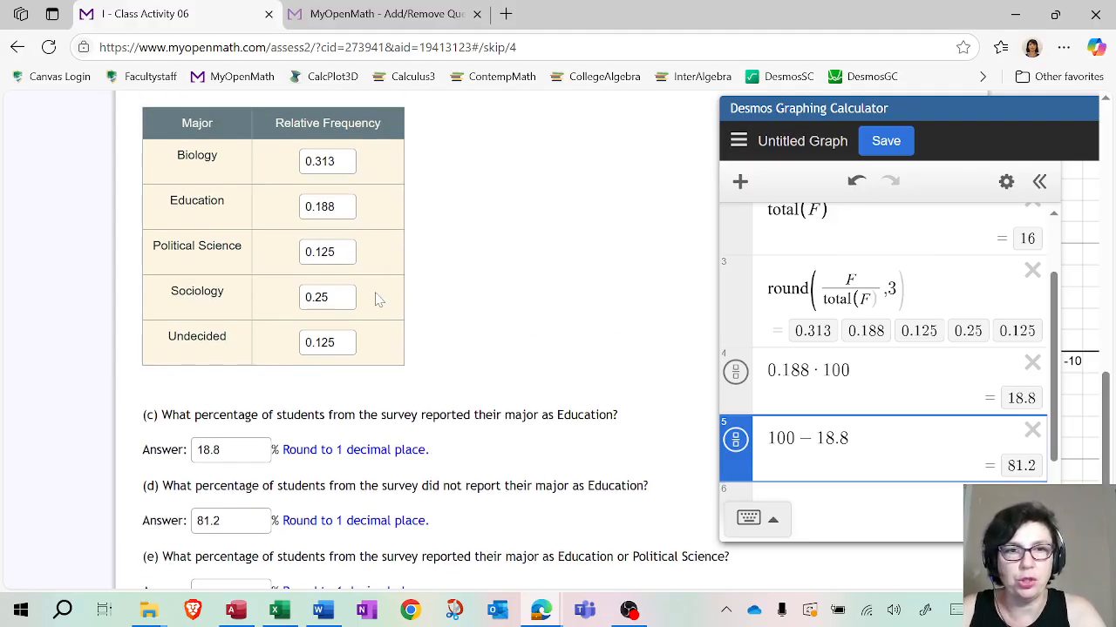
{"action": "left_click", "coordinate": [865, 503]}
{"action": "type", "text": "0."}
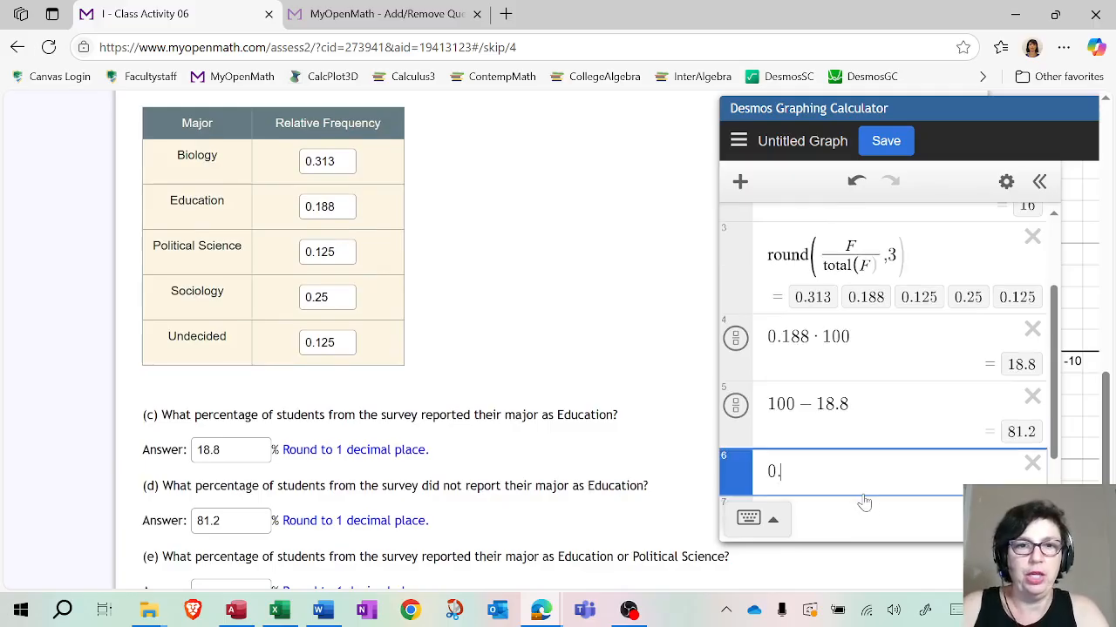
{"action": "type", "text": "188 +"}
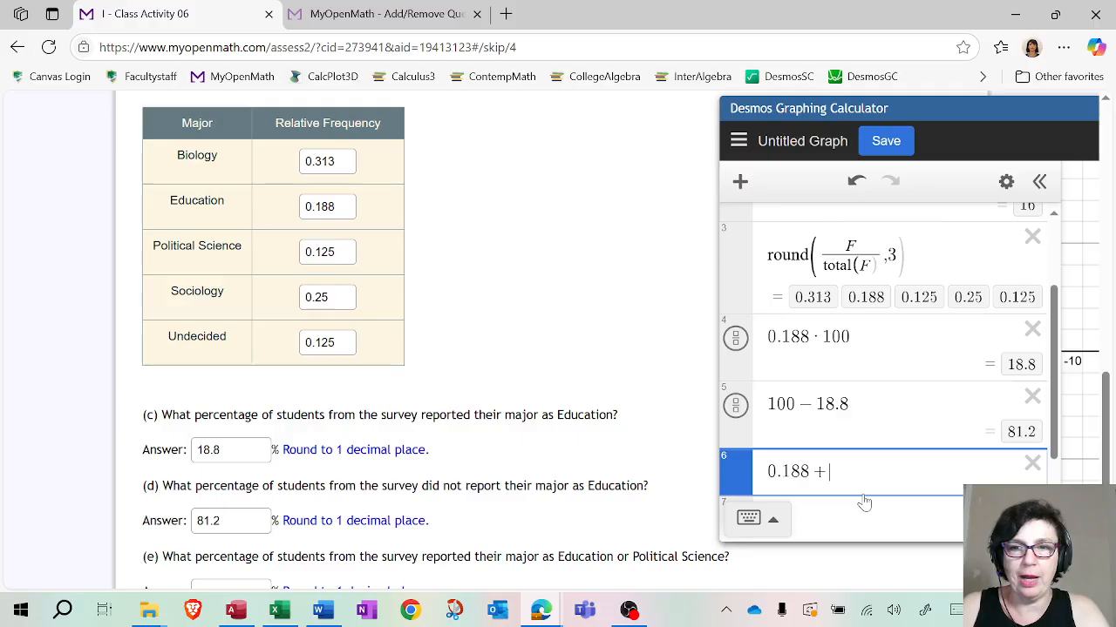
{"action": "type", "text": " 0.125"}
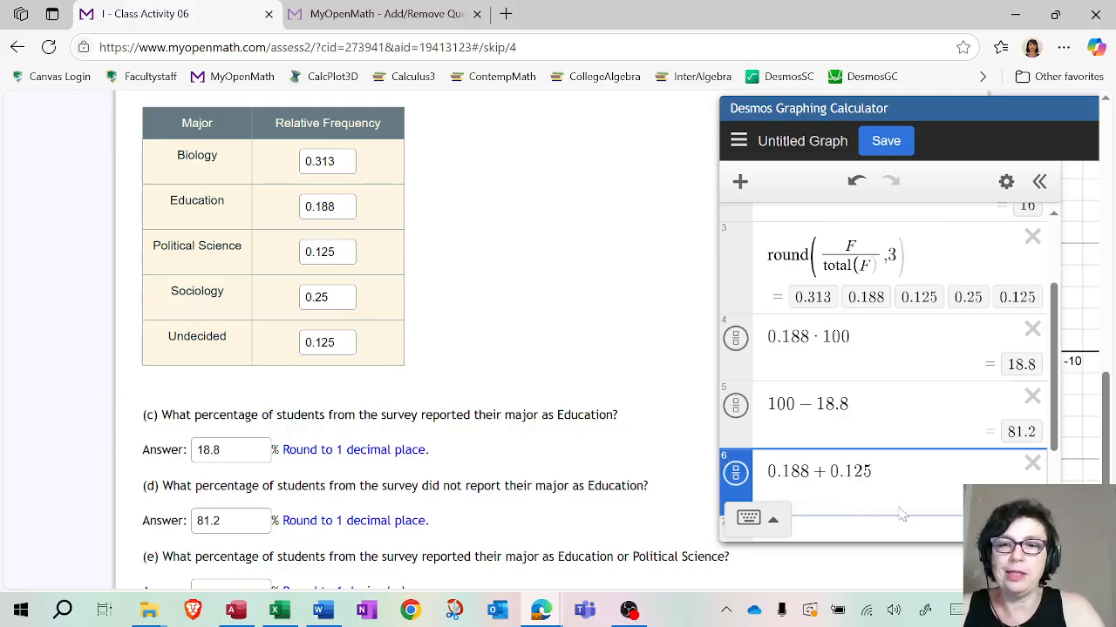
Step: Convert the combined relative frequency to a percentage with 0.313*100 on a new calculator line and enter 31.3 as the part (e) answer
{"action": "scroll", "coordinate": [607, 491], "scroll_direction": "down", "scroll_amount": 2}
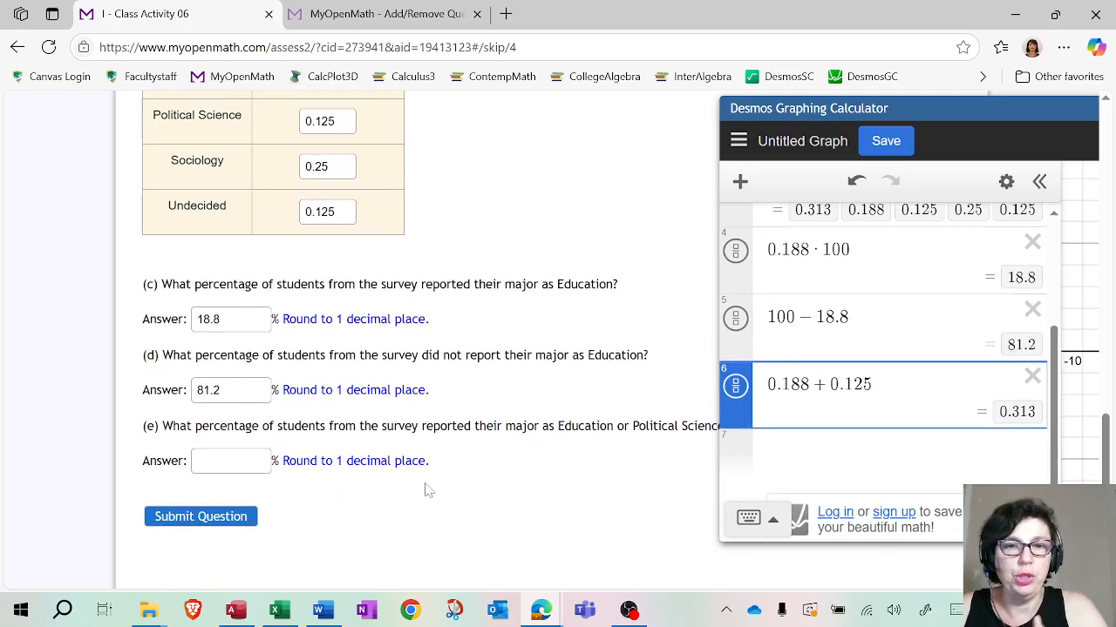
{"action": "left_click", "coordinate": [853, 460]}
{"action": "type", "text": "0."}
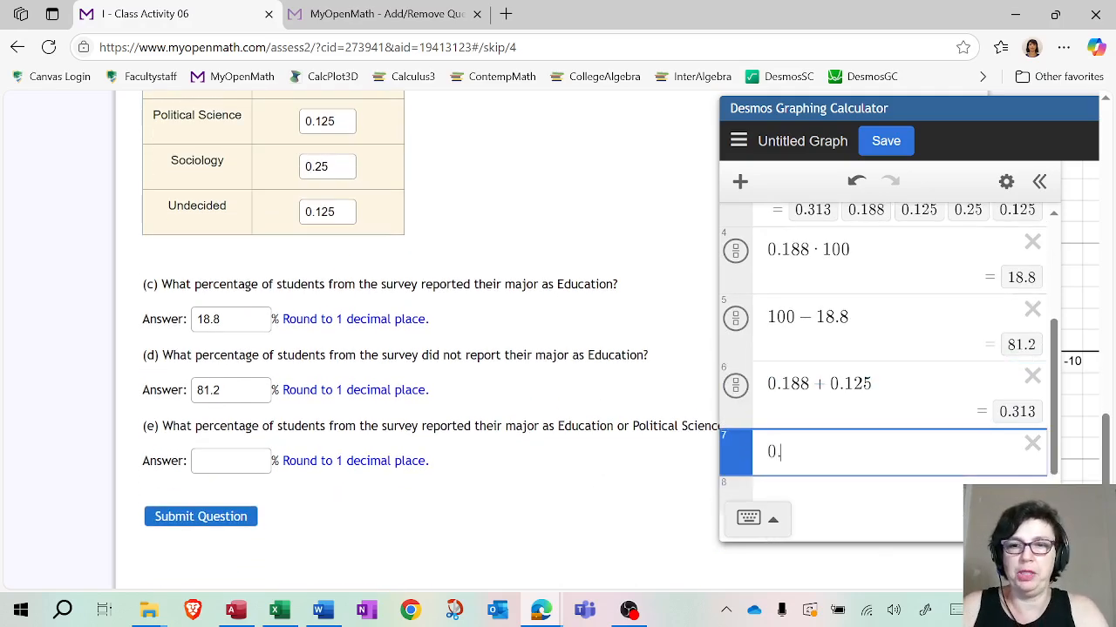
{"action": "type", "text": "313*1000"}
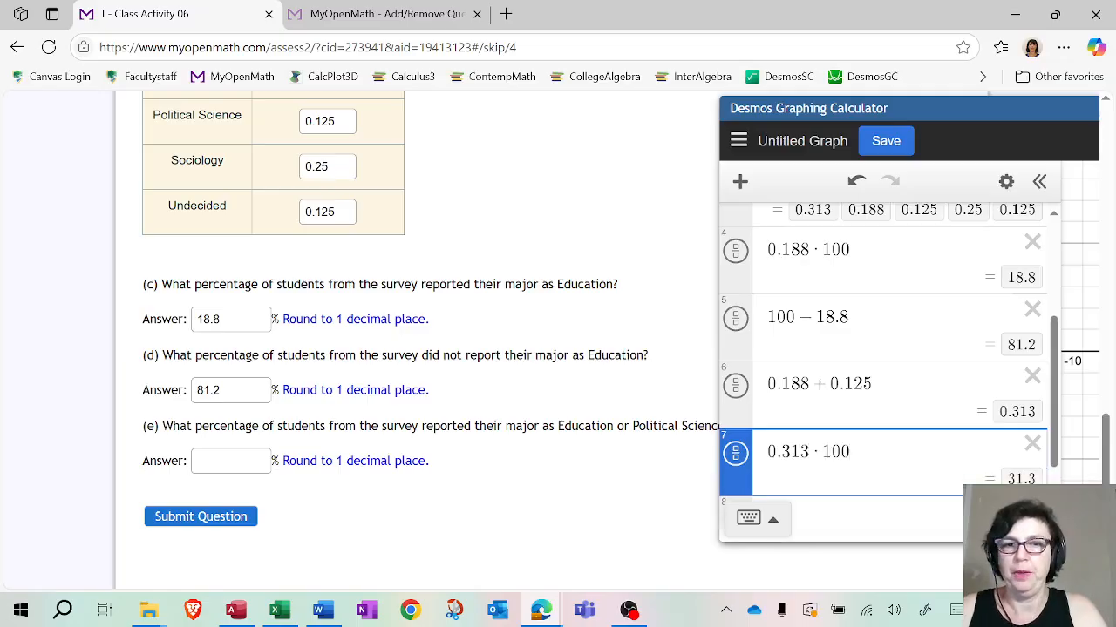
{"action": "left_click", "coordinate": [261, 461]}
{"action": "type", "text": "31.3"}
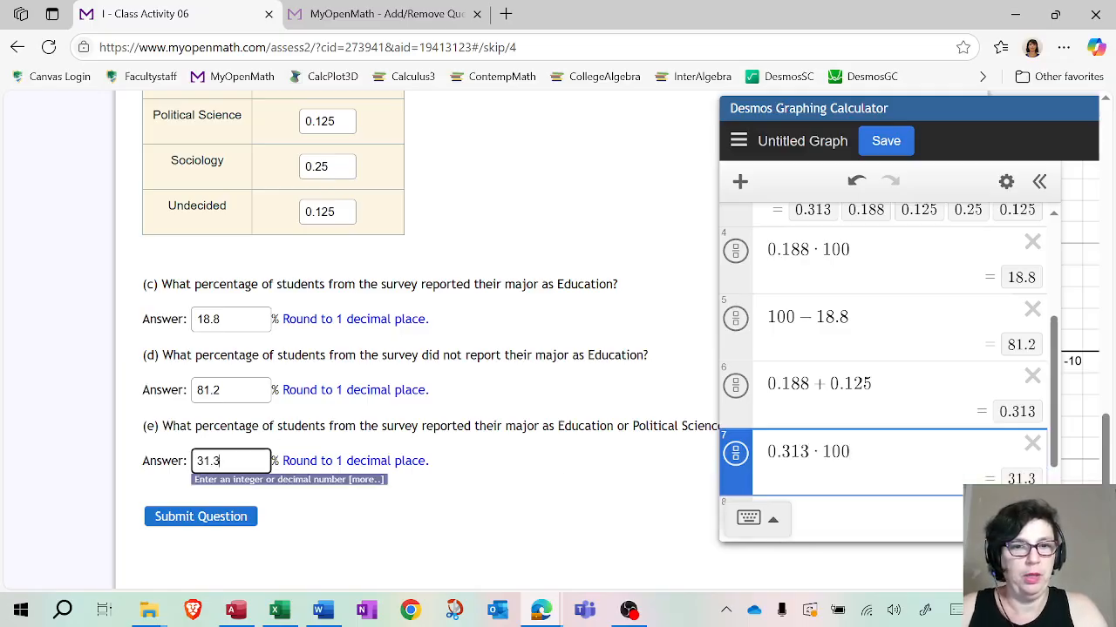